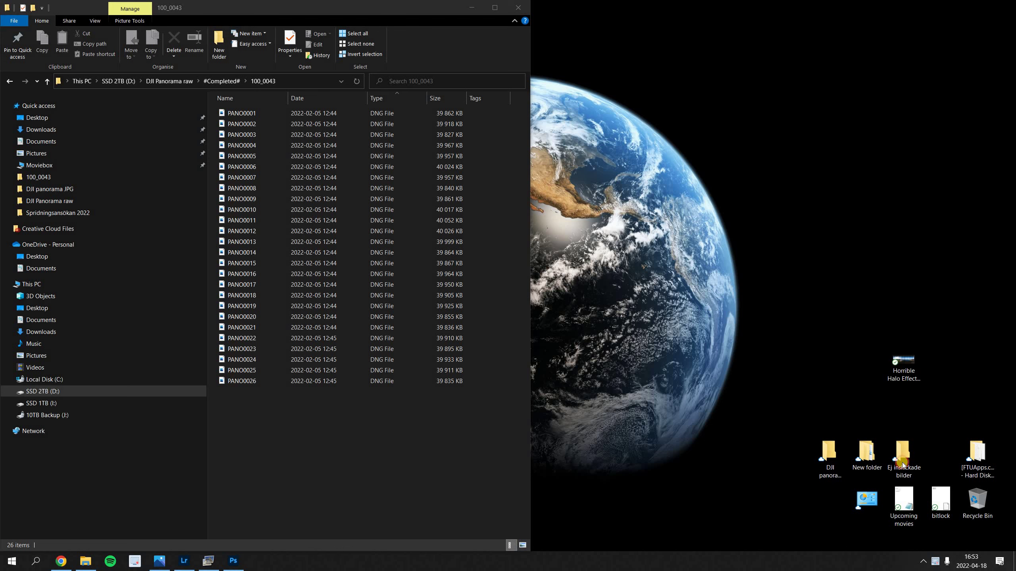
# - View the Horrible Halo Effect image, then load the 26 DNG raw files into Camera Raw
pyautogui.doubleClick(904, 362)
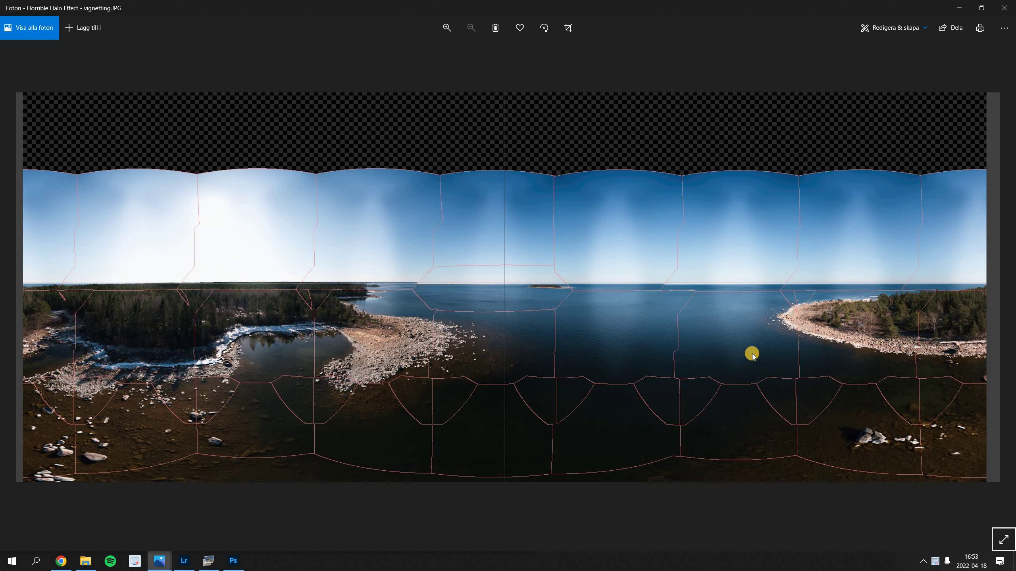
pyautogui.click(1010, 12)
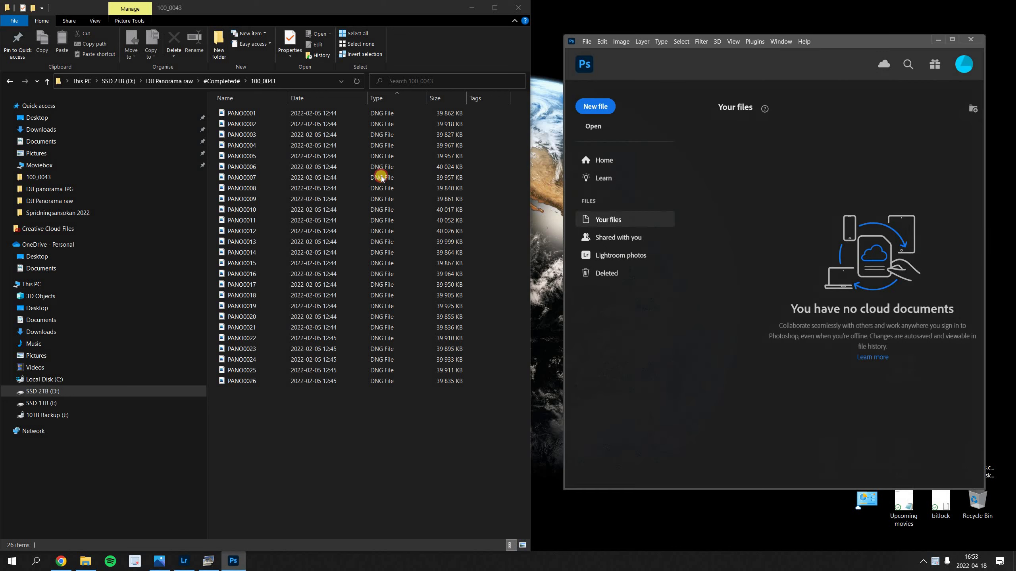
pyautogui.moveTo(380, 450); pyautogui.dragTo(297, 110)
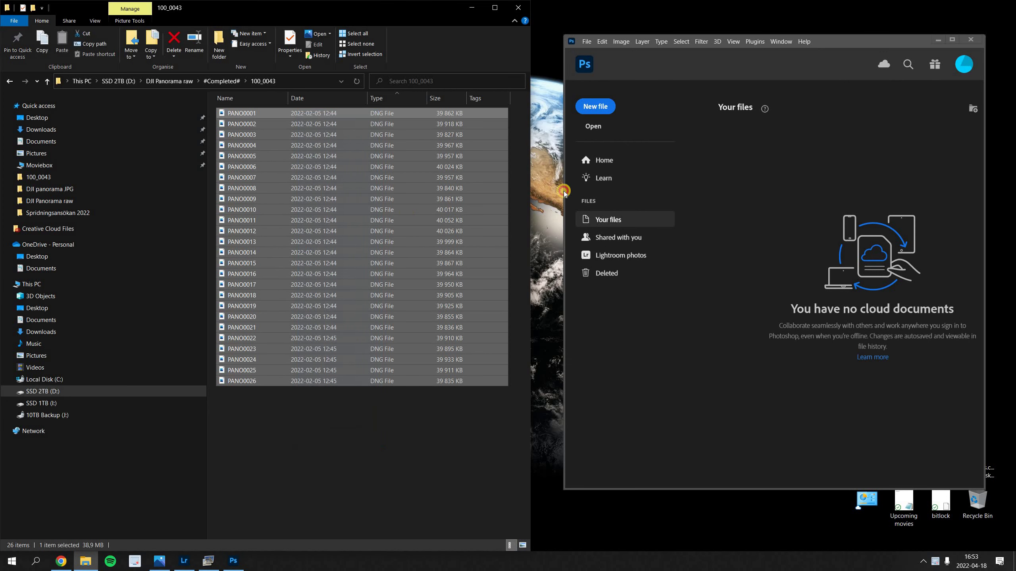
pyautogui.moveTo(339, 239); pyautogui.dragTo(759, 263)
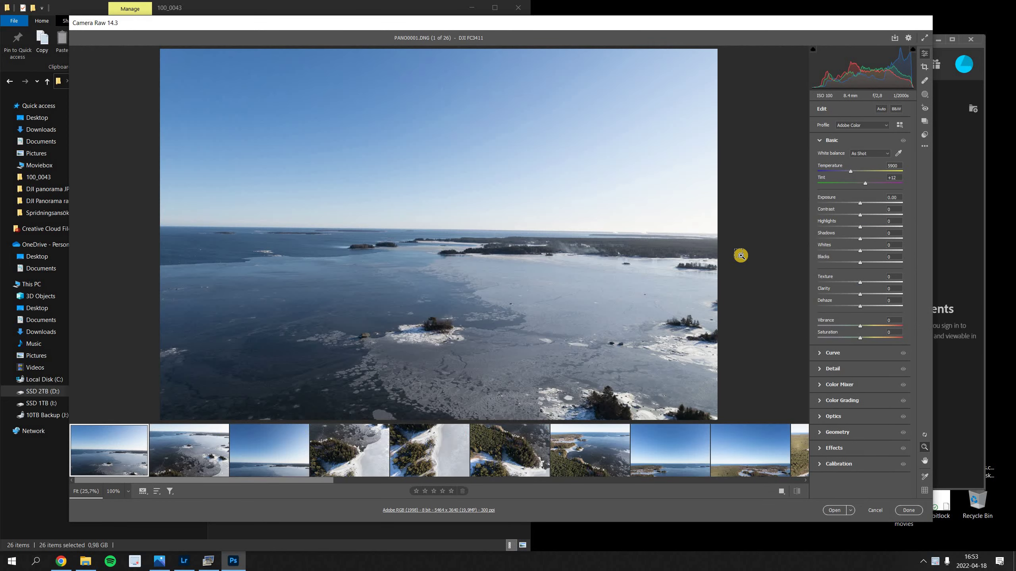
# - Save all 26 images as 8-bit Adobe RGB TIFFs in the same folder and close Camera Raw
pyautogui.hotkey('ctrl', 'a')
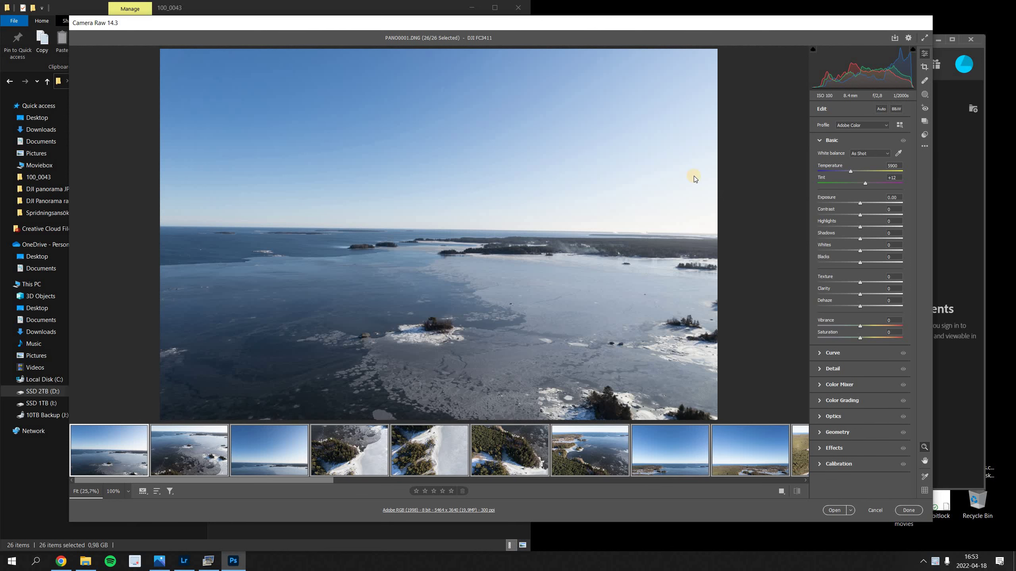
pyautogui.hotkey('ctrl', 's')
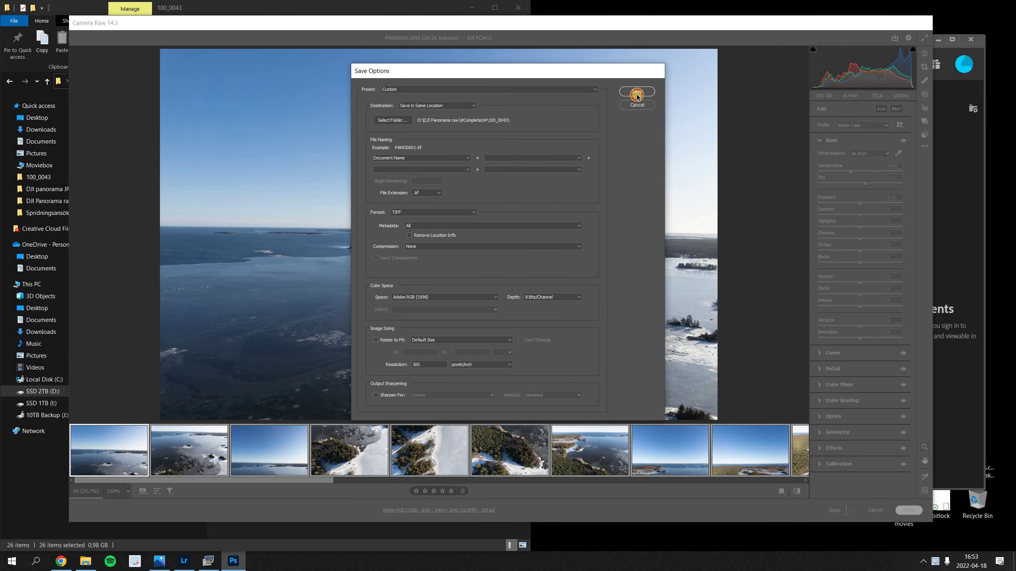
pyautogui.press('Return')
pyautogui.click(480, 538)
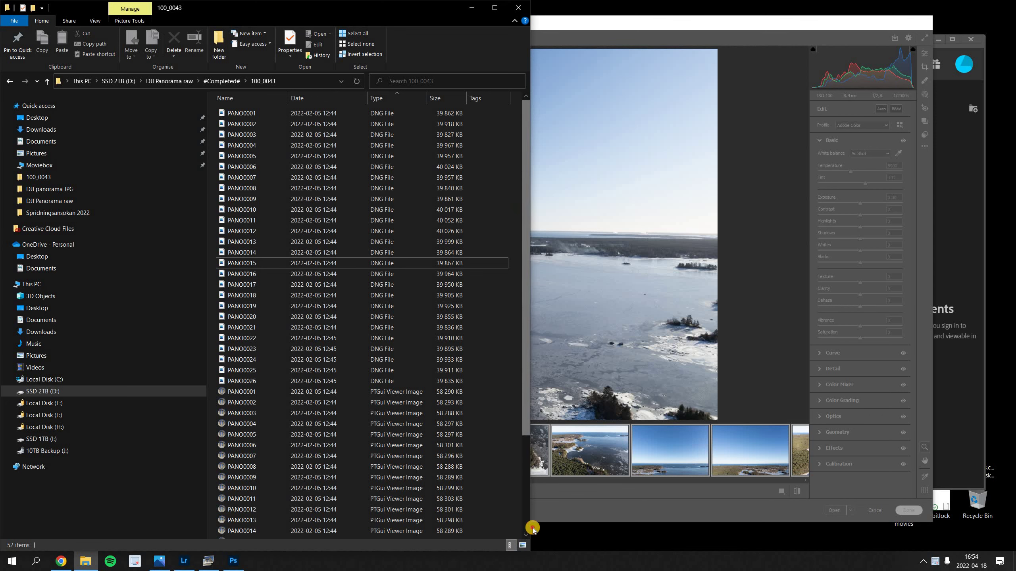
pyautogui.scroll(-4, 528, 532)
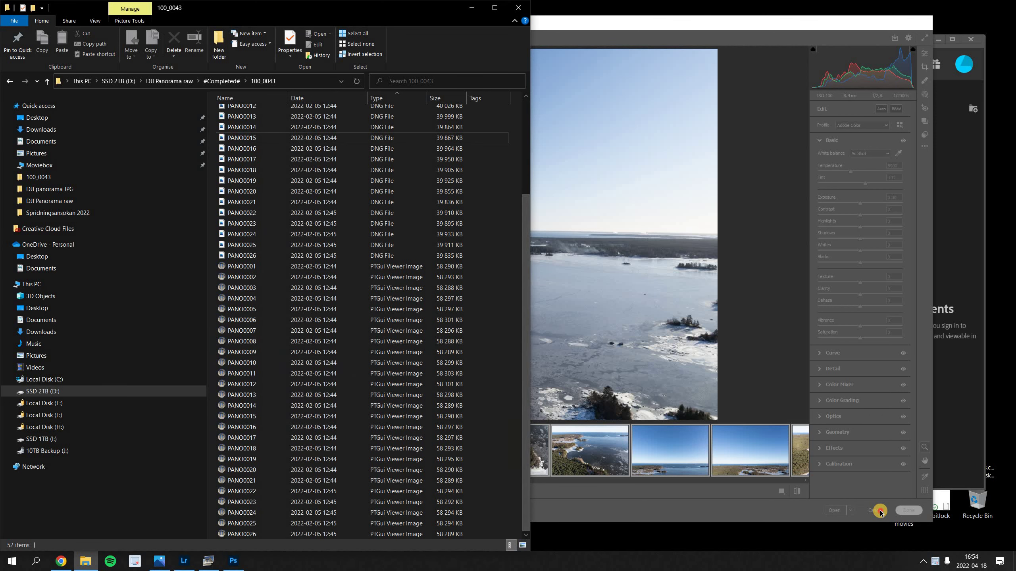
pyautogui.click(878, 511)
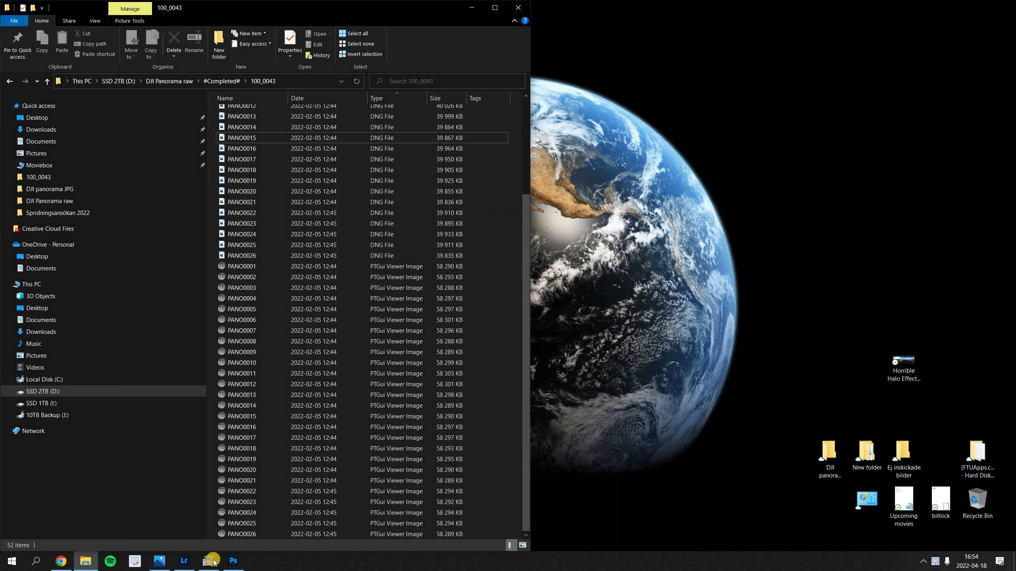
# - Load the 26 TIFF images into PTGui and align them into a panorama
pyautogui.click(212, 561)
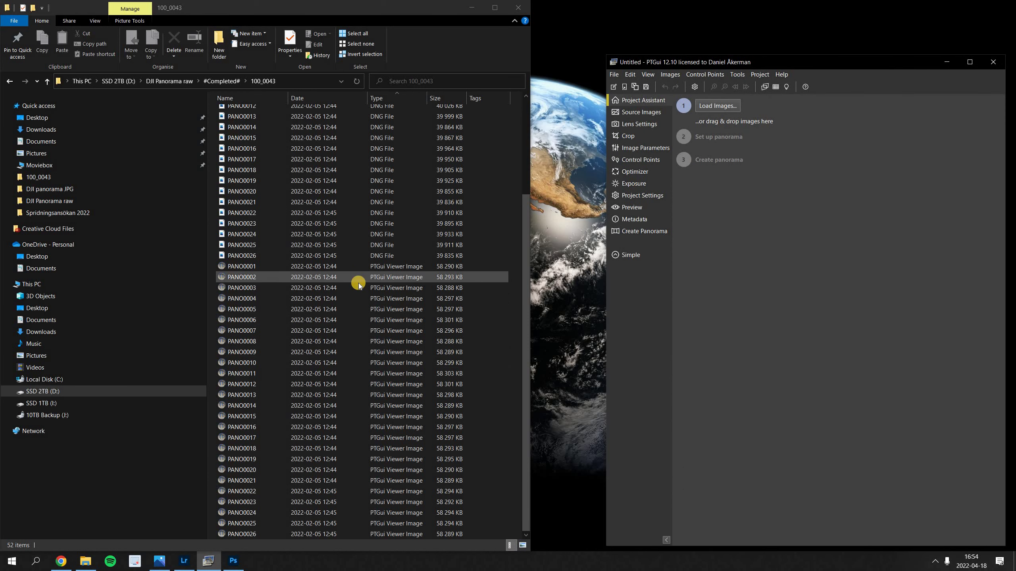
pyautogui.click(359, 267)
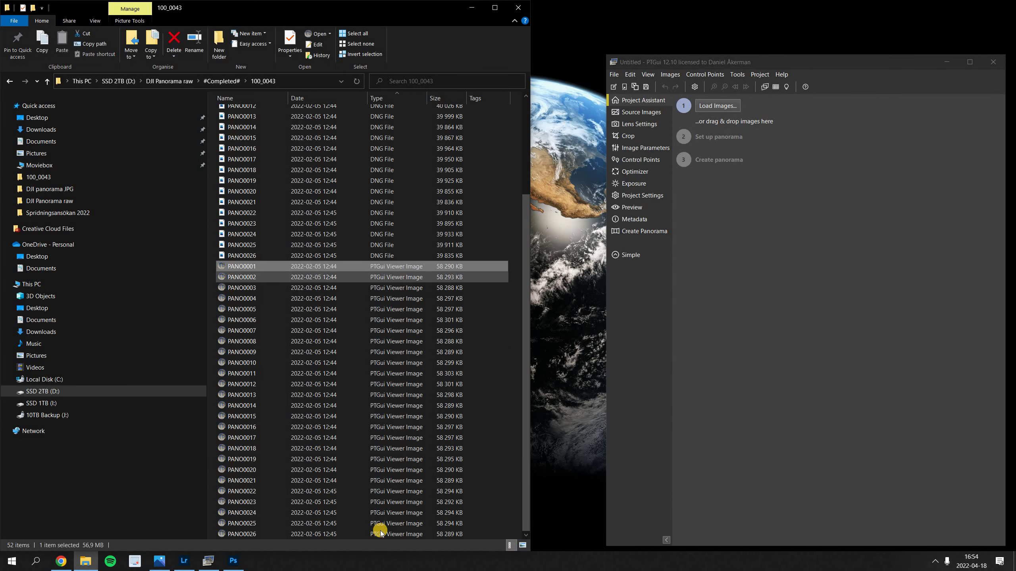
pyautogui.hotkey('shift', 'End')
pyautogui.moveTo(347, 406); pyautogui.dragTo(709, 336)
pyautogui.click(716, 255)
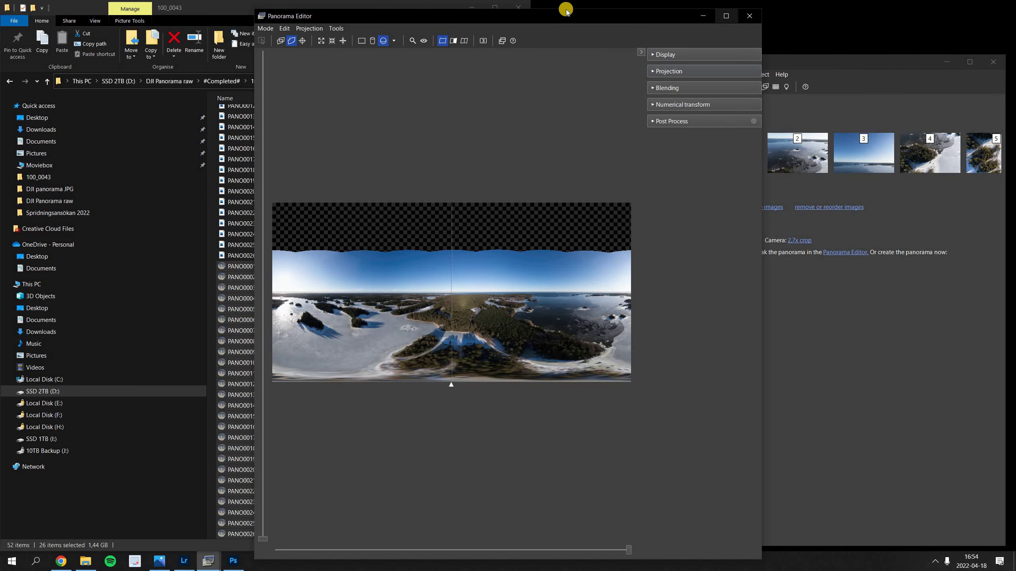
# - Recentre the panorama on the sun, then bring up the 14142 x 7071 TIFF output settings
pyautogui.click(724, 15)
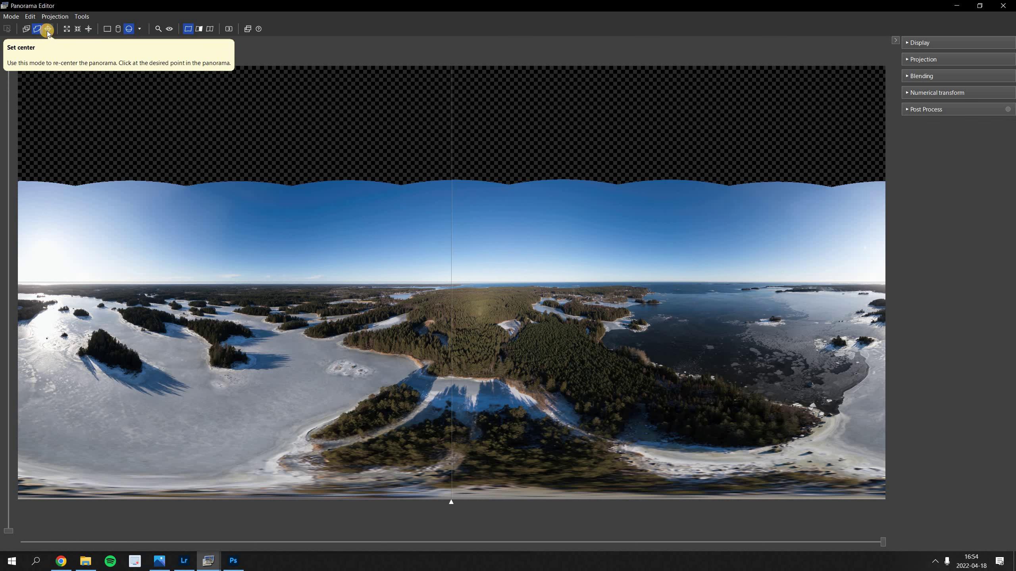
pyautogui.click(47, 30)
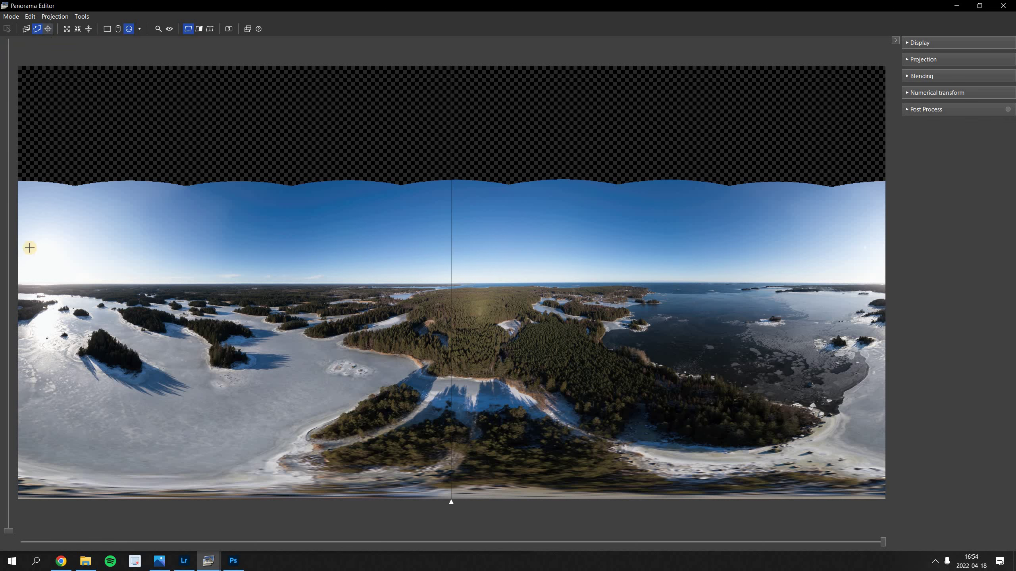
pyautogui.click(83, 127)
pyautogui.click(88, 29)
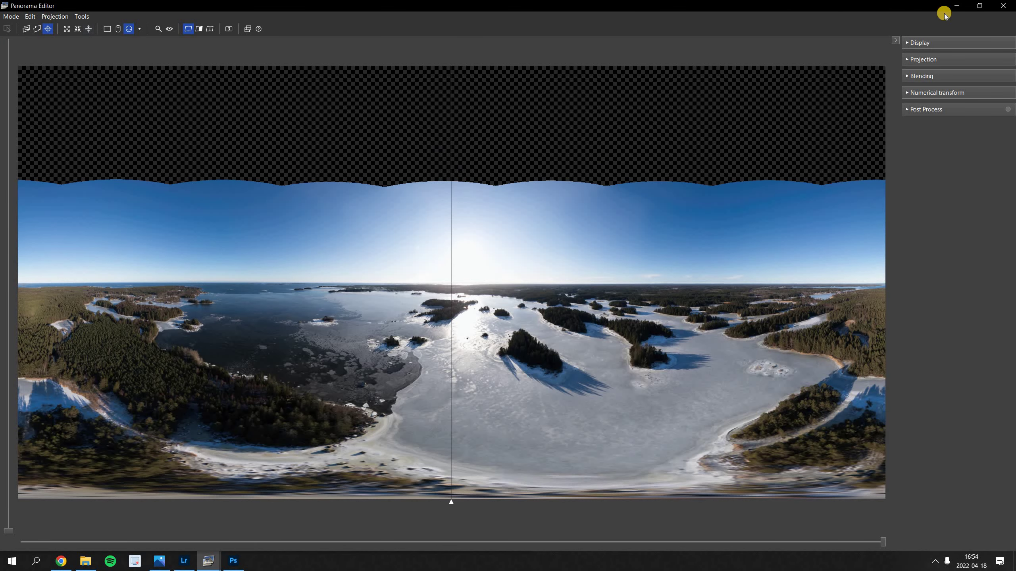
pyautogui.click(1003, 11)
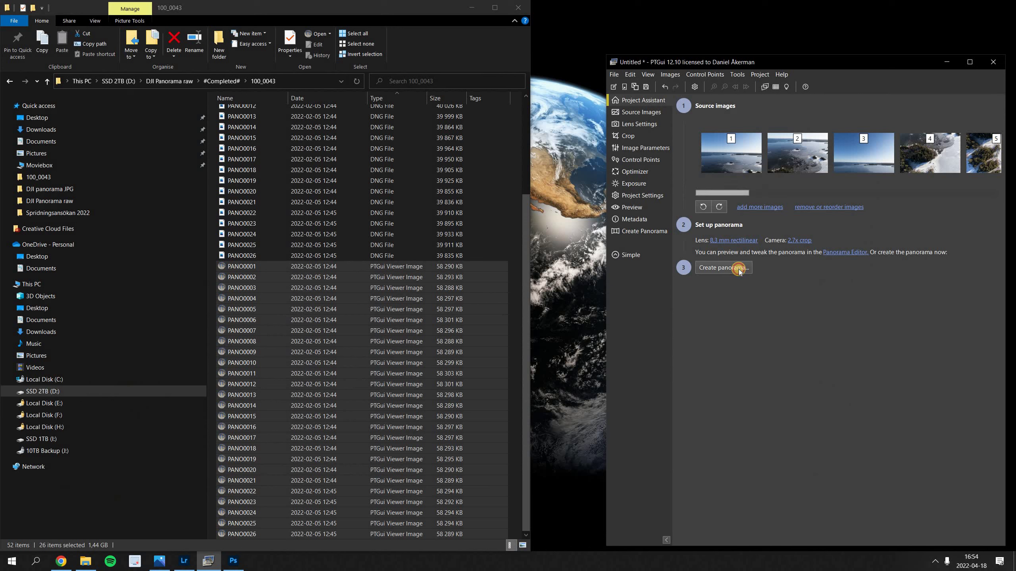
pyautogui.click(739, 271)
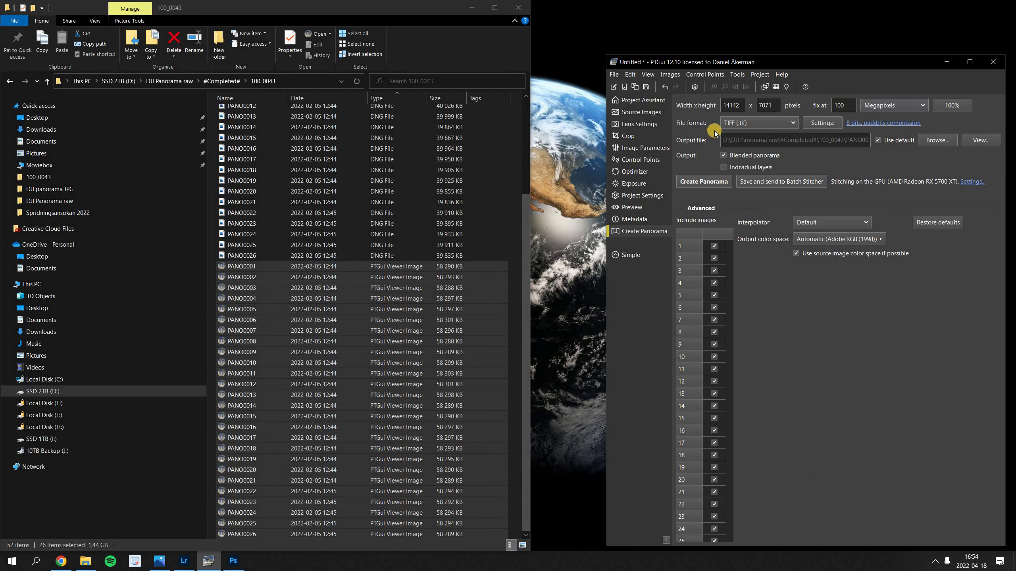
# - Render the 14142 × 7071 TIFF panorama and close PTGui without saving the project
pyautogui.click(706, 187)
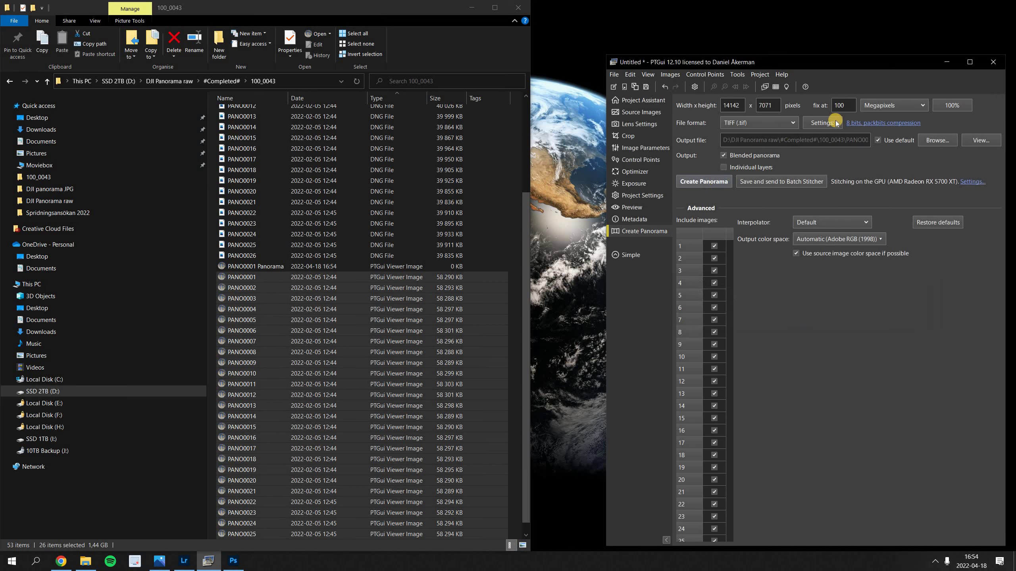
pyautogui.click(993, 61)
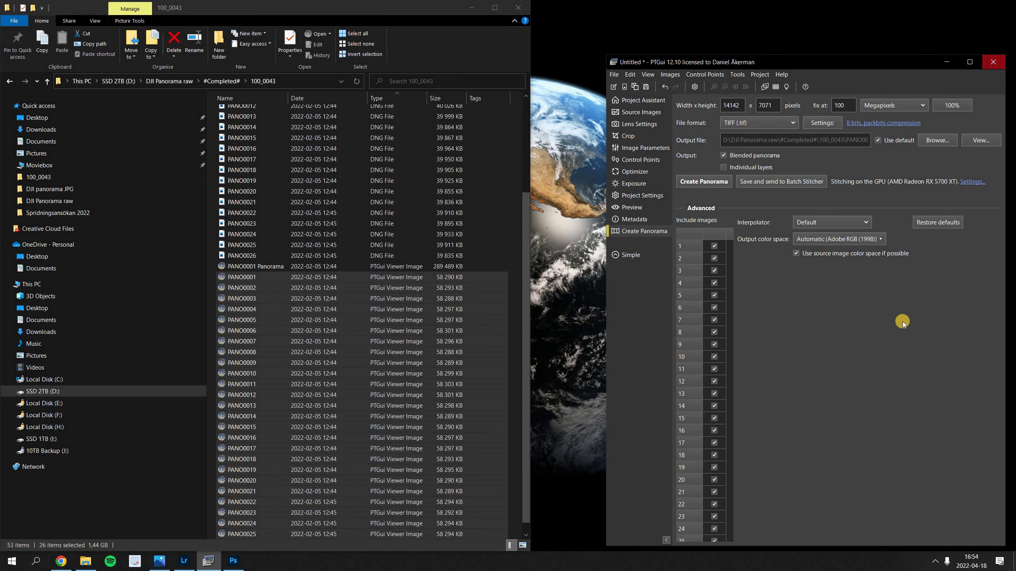
pyautogui.press('Tab')
pyautogui.press('Return')
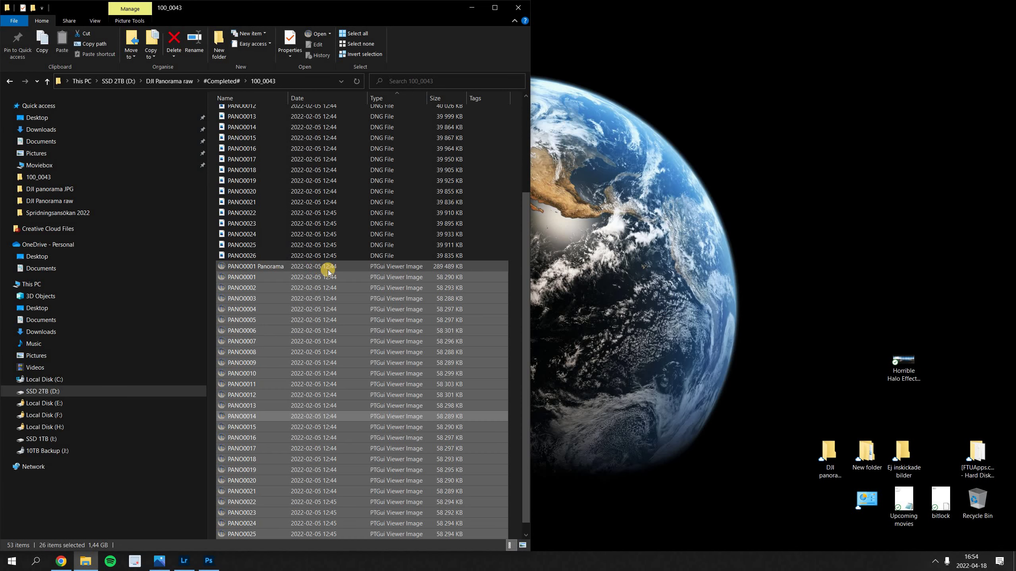
# - Preview PANO0001 Panorama full screen in PTGui Viewer, tilting up toward the sky, then close it
pyautogui.click(276, 266)
pyautogui.rightClick(276, 267)
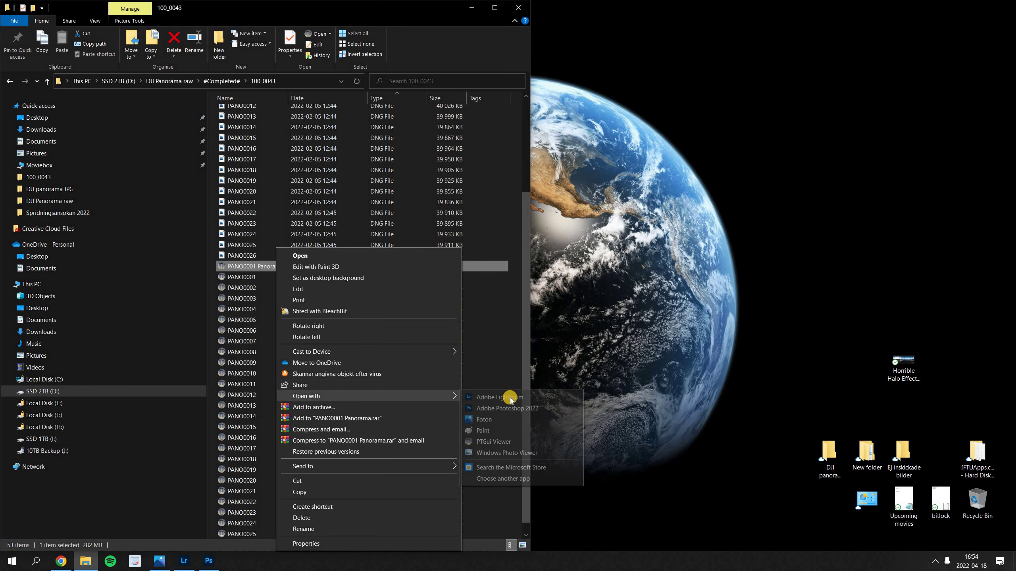
pyautogui.moveTo(306, 396)
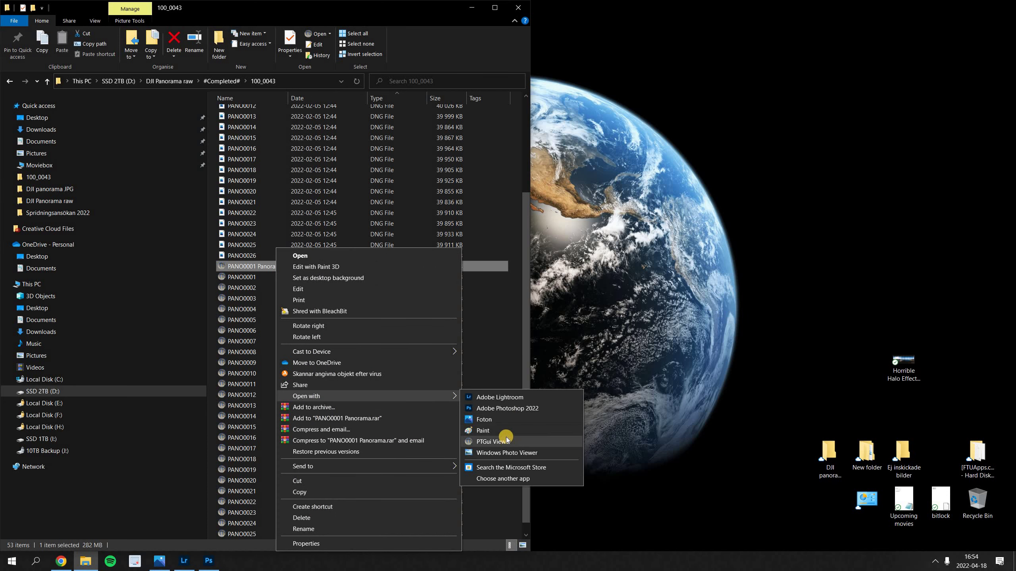
pyautogui.click(509, 443)
pyautogui.click(724, 155)
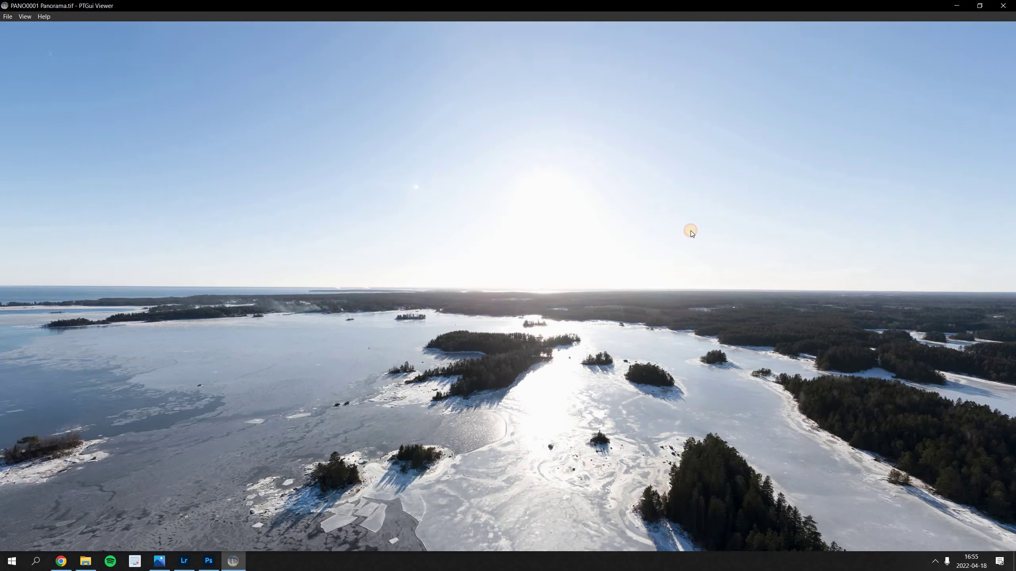
pyautogui.moveTo(690, 230)
pyautogui.mouseDown()
pyautogui.moveTo(697, 189)
pyautogui.moveTo(1008, 5)
pyautogui.mouseUp()
pyautogui.click(1008, 5)
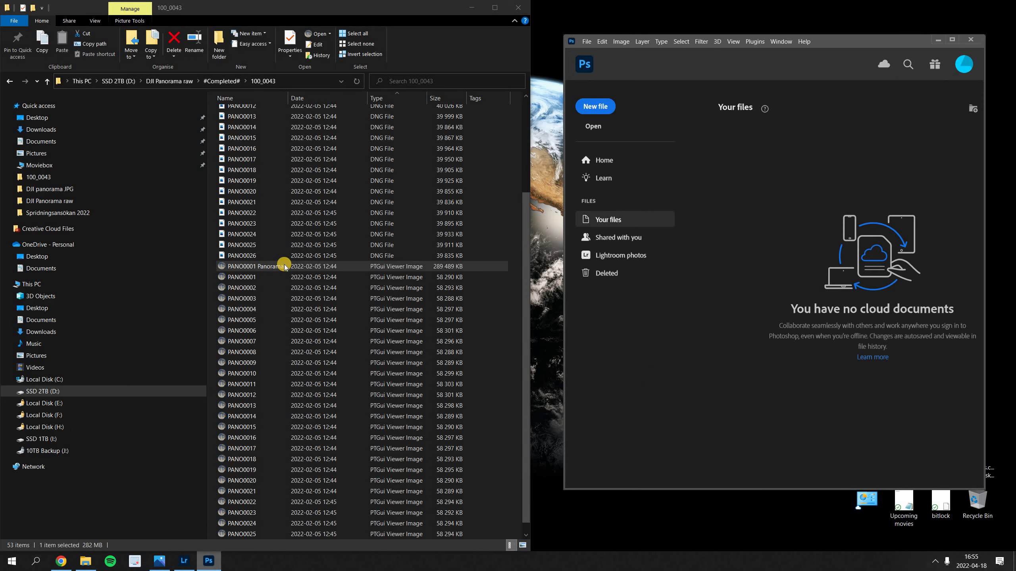
# - Open PANO0001 Panorama in Photoshop and scroll up to its transparent top
pyautogui.moveTo(281, 267)
pyautogui.mouseDown()
pyautogui.moveTo(778, 254)
pyautogui.moveTo(934, 63)
pyautogui.mouseUp()
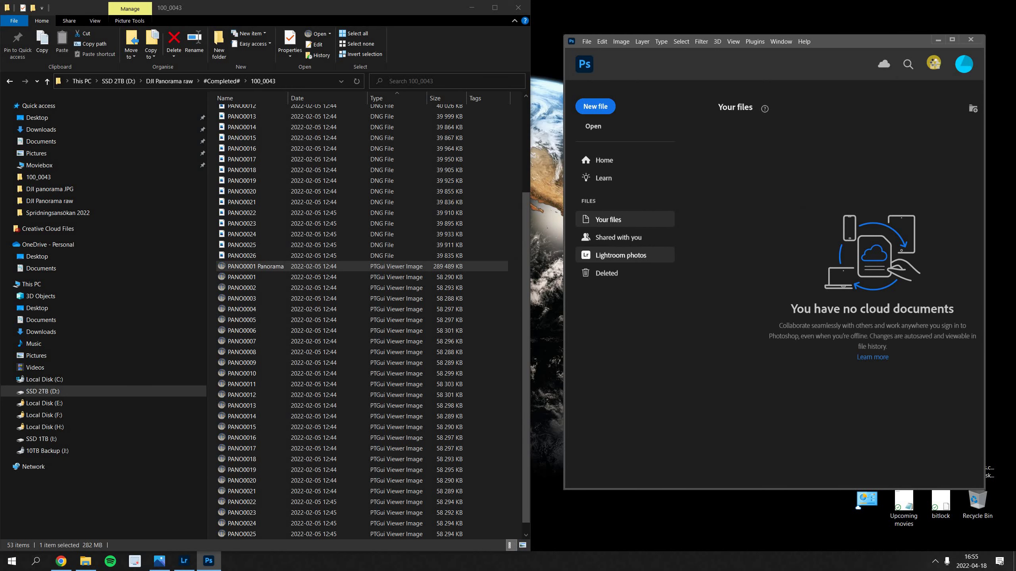
pyautogui.click(949, 43)
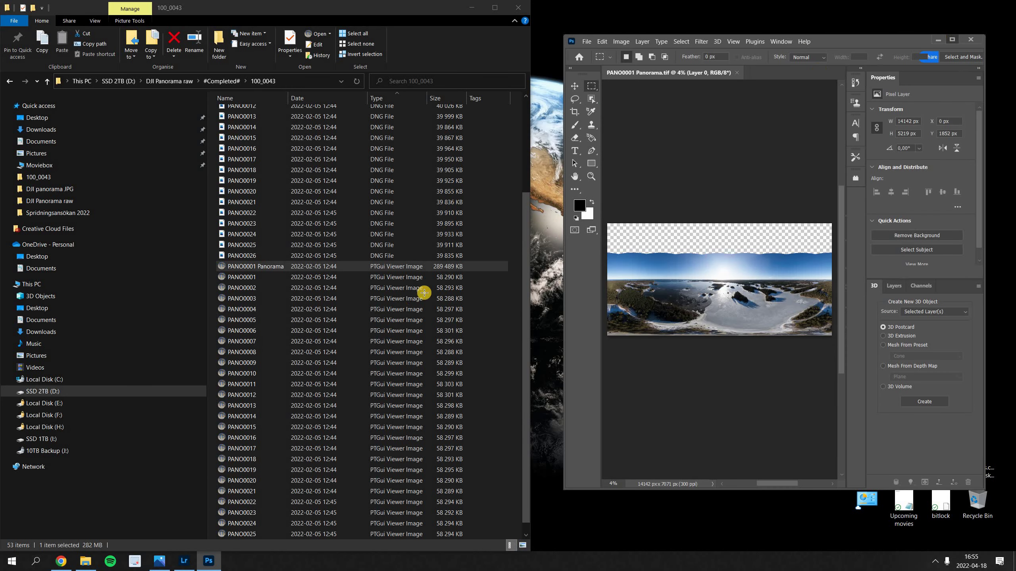
pyautogui.scroll(2, 503, 240)
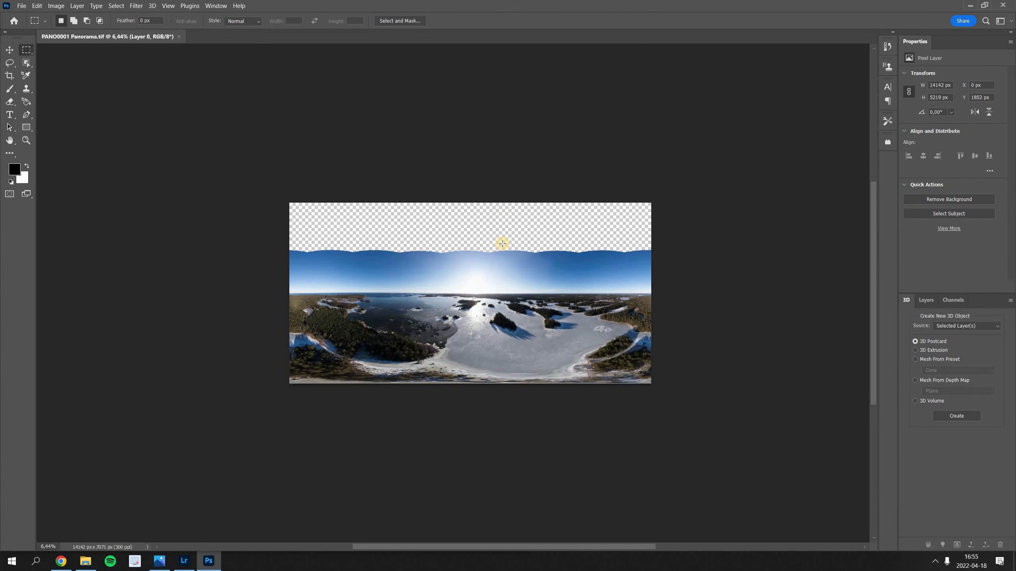
pyautogui.scroll(1, 502, 242)
pyautogui.scroll(2, 503, 243)
pyautogui.scroll(2, 502, 243)
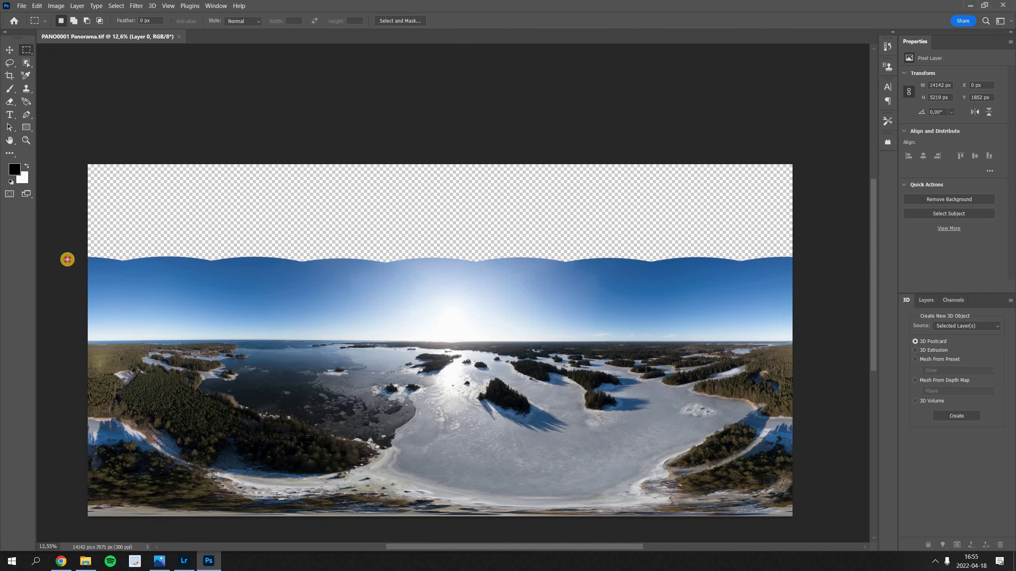
# - Content-Aware Fill the empty top strip with sky, deselect, and open the Camera Raw Filter
pyautogui.moveTo(796, 148); pyautogui.dragTo(63, 265)
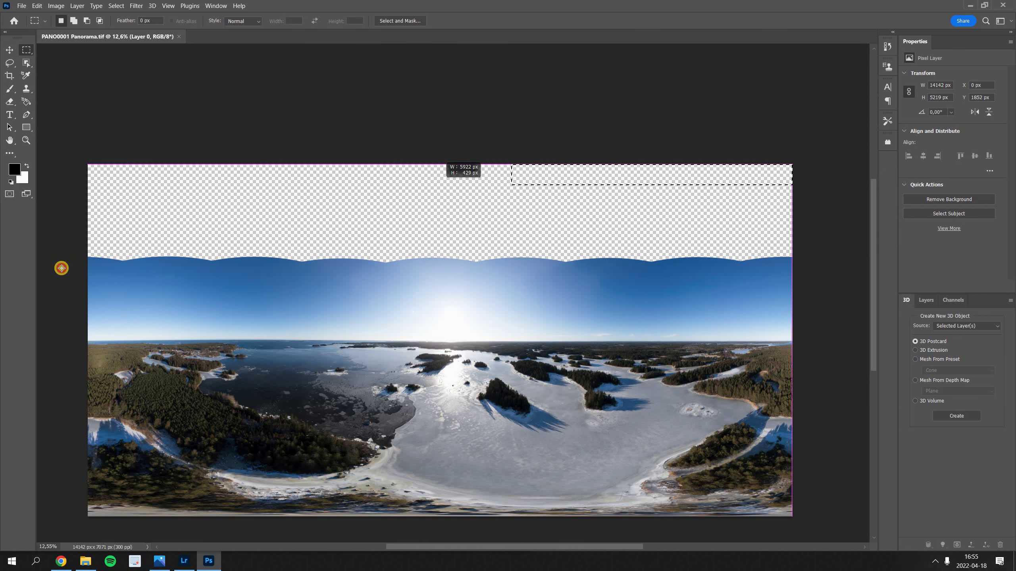
pyautogui.rightClick(232, 201)
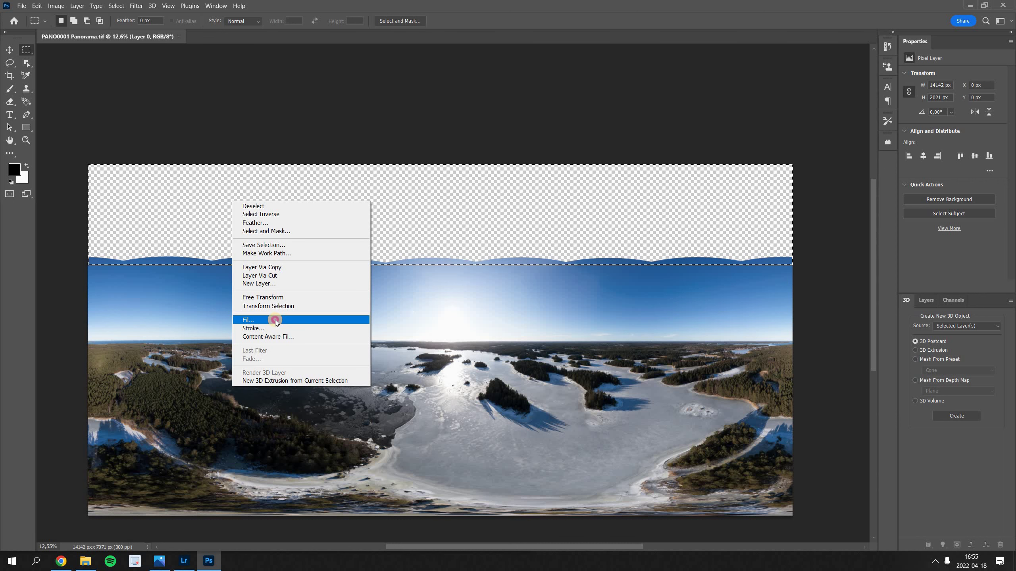
pyautogui.click(275, 320)
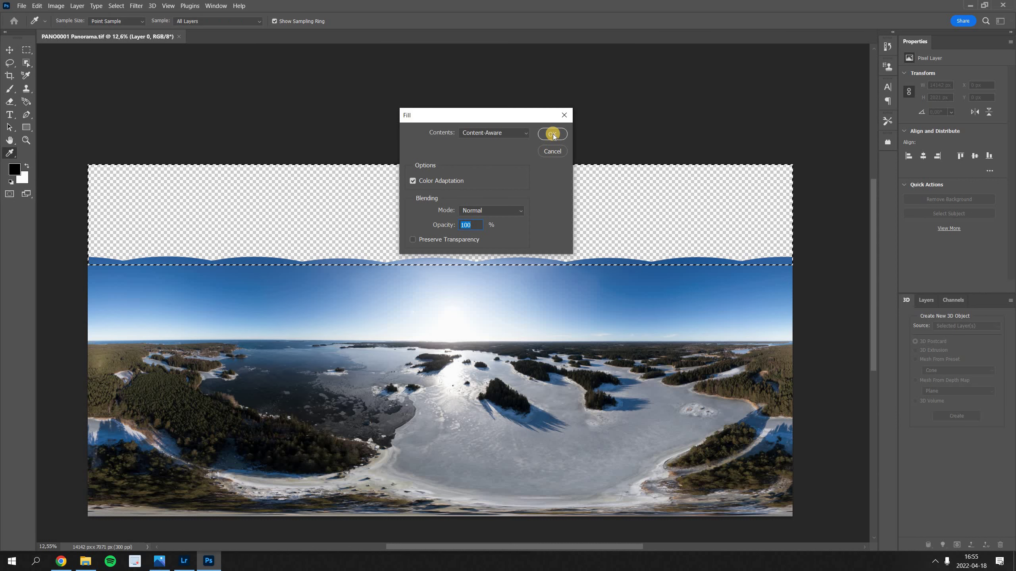
pyautogui.click(552, 134)
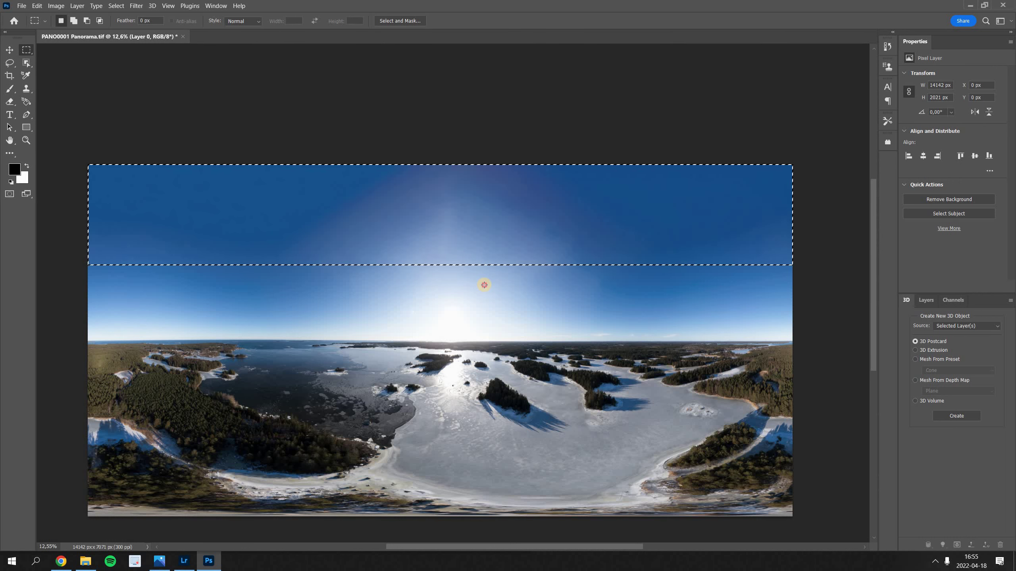
pyautogui.hotkey('ctrl', 'd')
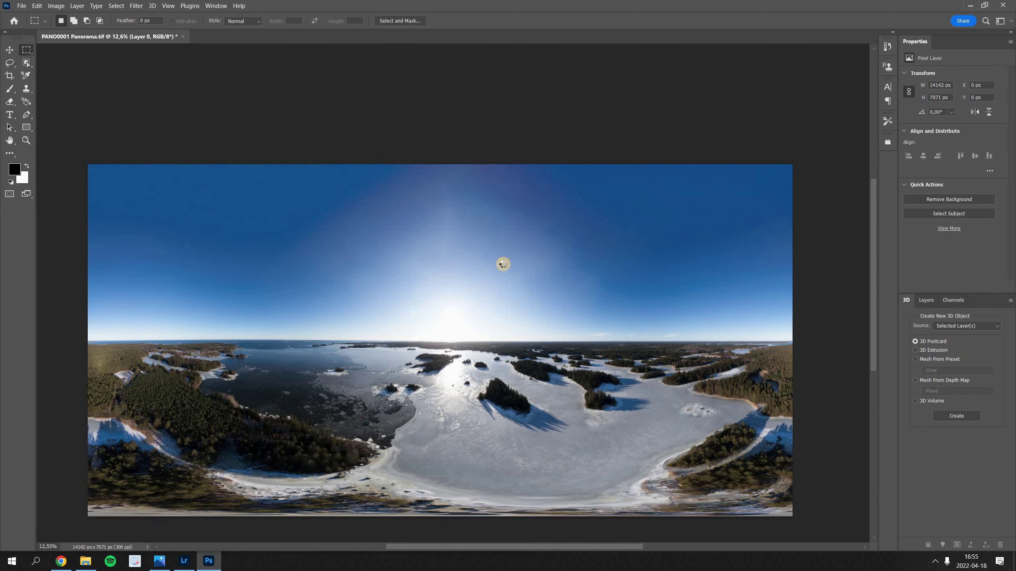
pyautogui.hotkey('ctrl', 'shift', 'a')
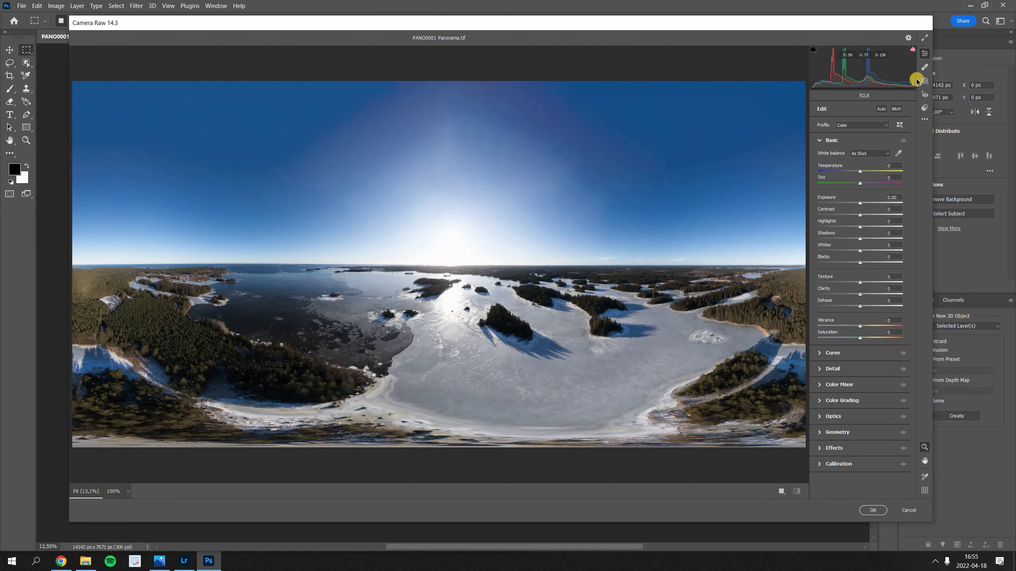
# - Paint a Camera Raw brush mask with exposure -3.30 and apply it with OK
pyautogui.click(924, 82)
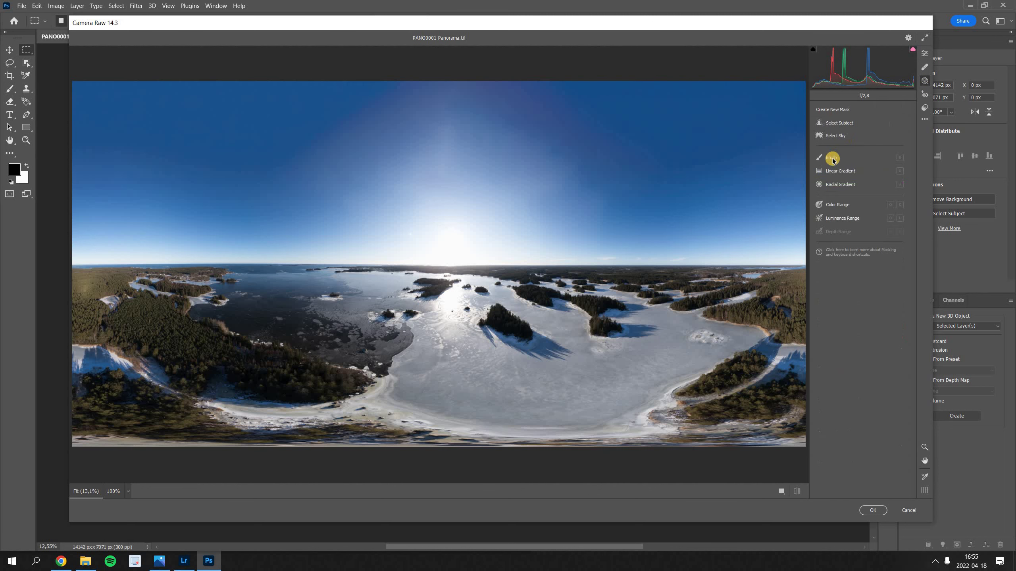
pyautogui.press('k')
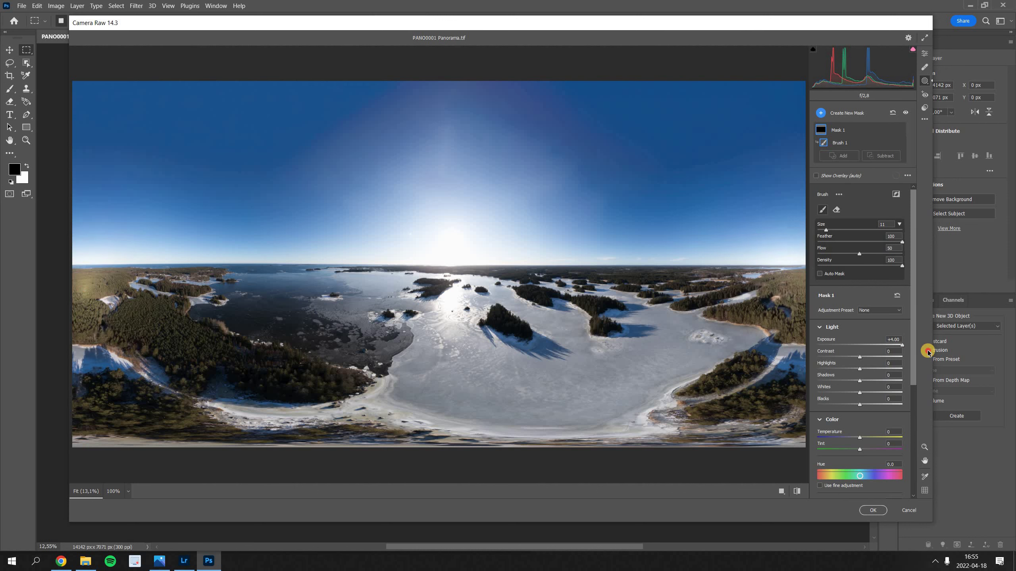
pyautogui.moveTo(860, 345); pyautogui.dragTo(831, 345)
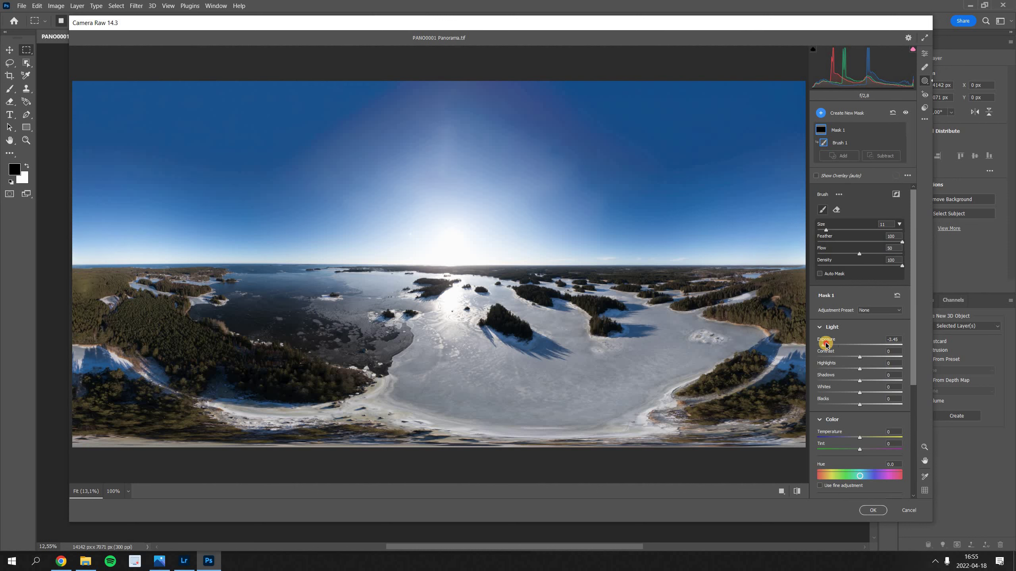
pyautogui.press('Down')
pyautogui.press('Down')
pyautogui.press('Down')
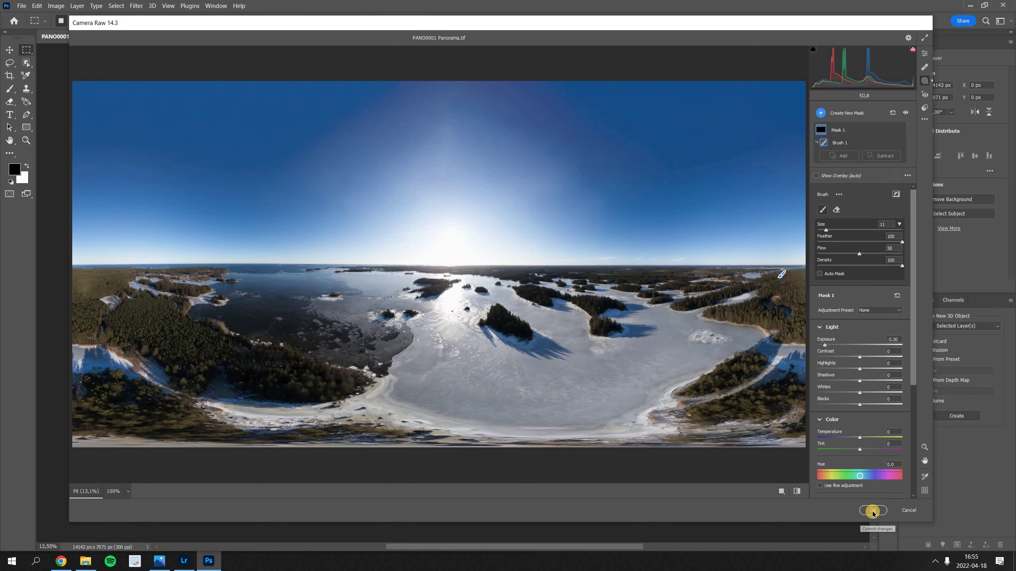
pyautogui.click(872, 511)
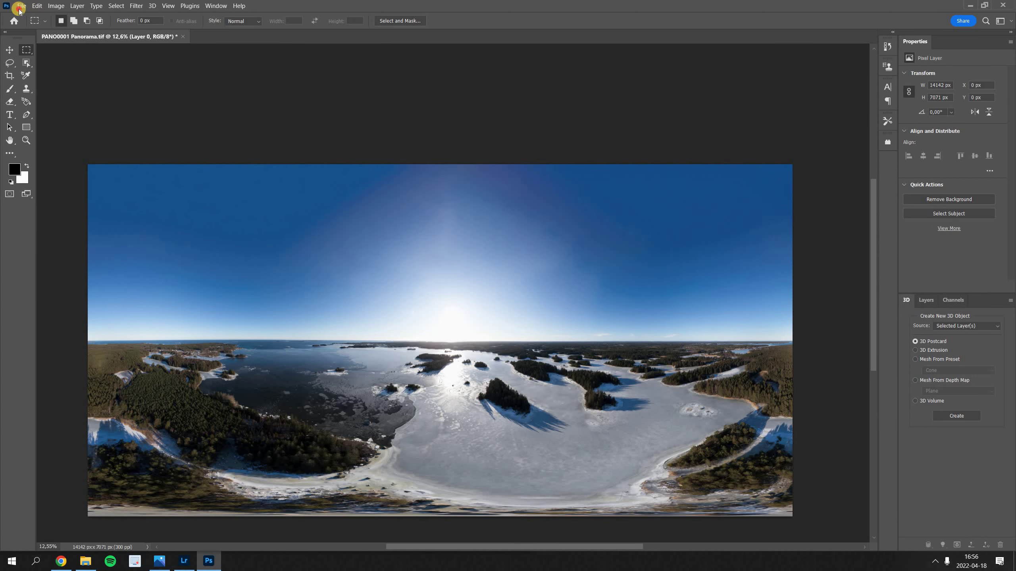
# - Save PANO0001 Panorama with File > Save and close Photoshop
pyautogui.hotkey('alt', 'f')
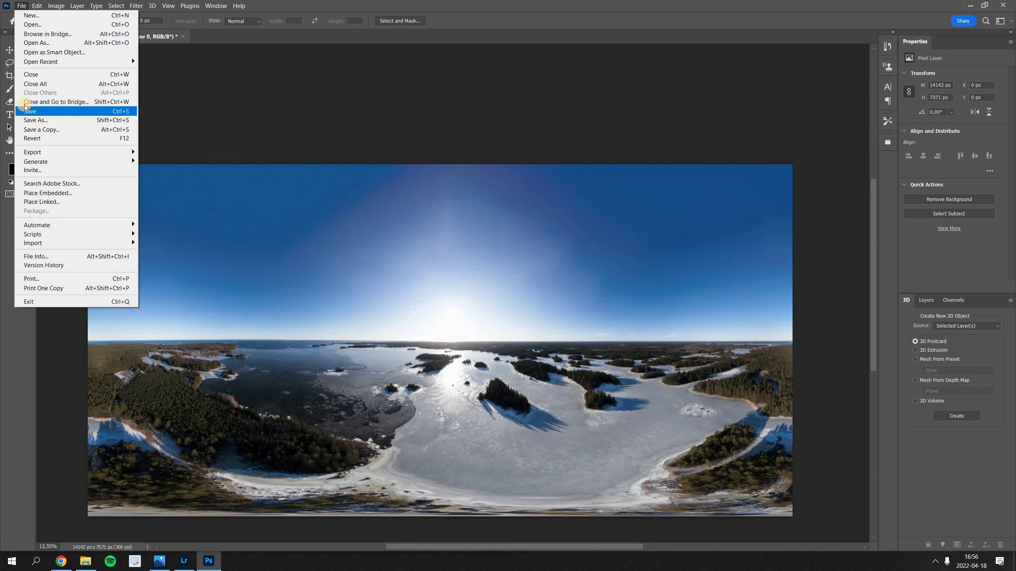
pyautogui.click(40, 111)
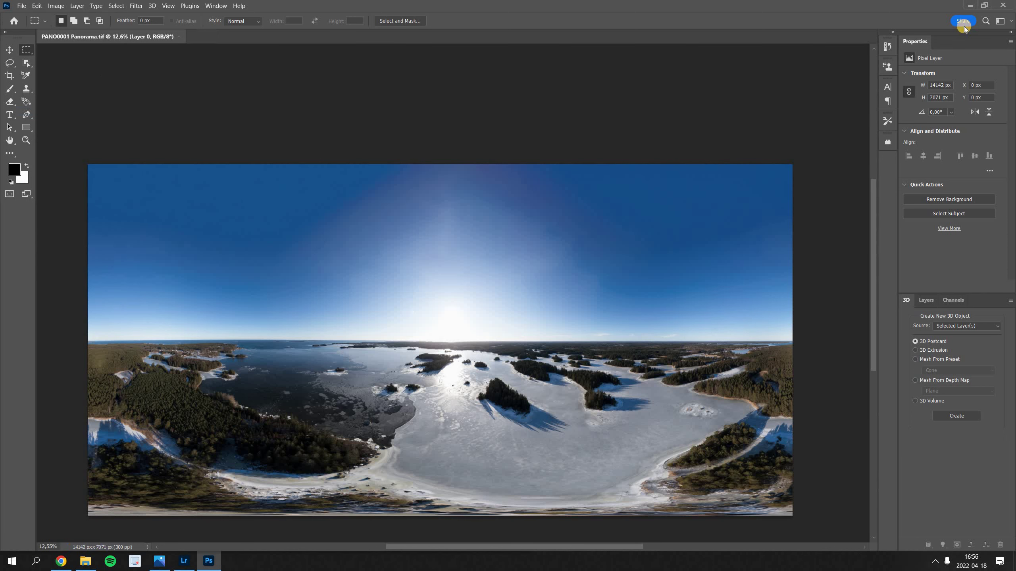
pyautogui.click(1002, 5)
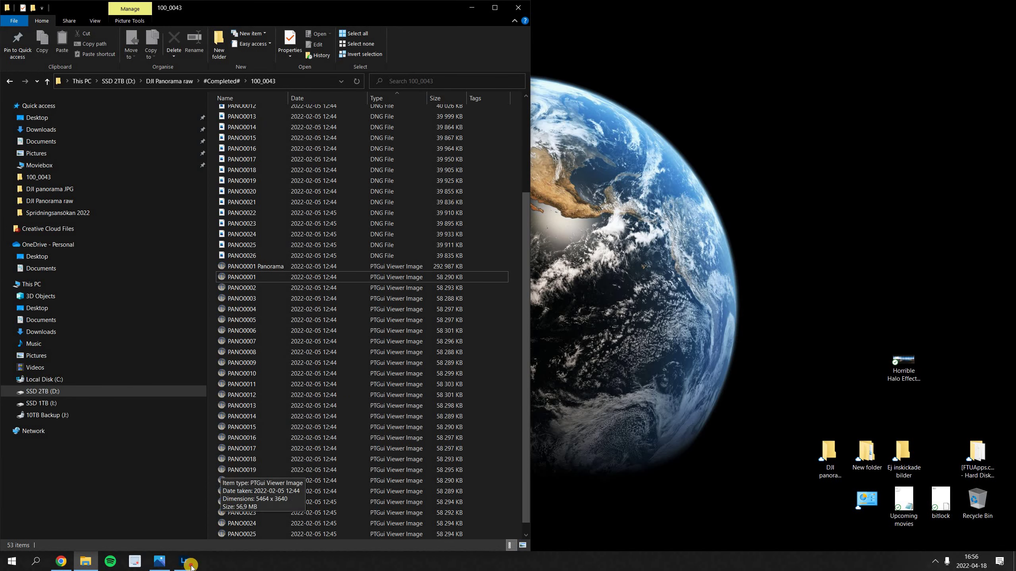
# - Delete the currently displayed photo from Lightroom
pyautogui.moveTo(184, 561)
pyautogui.click(267, 506)
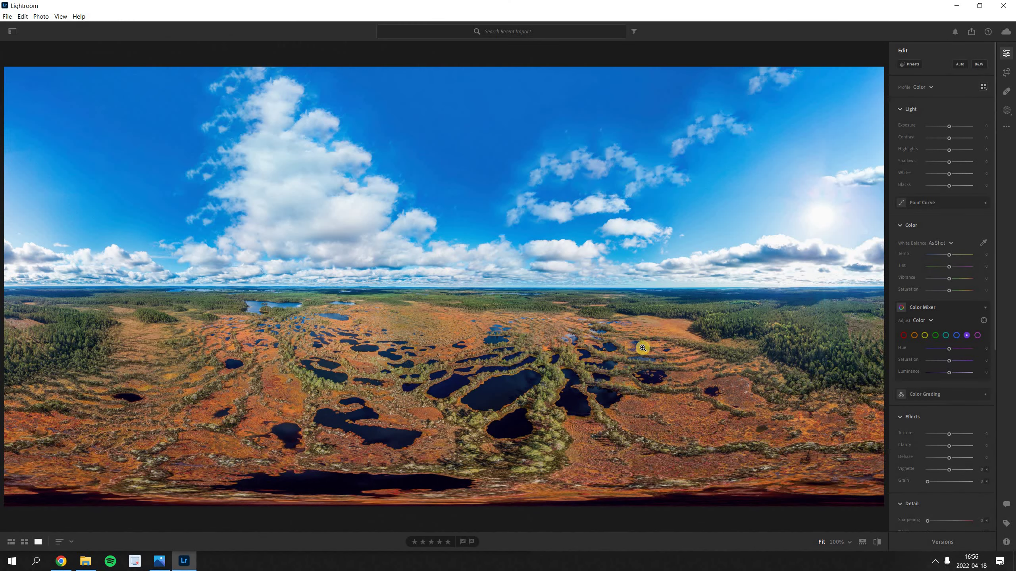
pyautogui.rightClick(506, 342)
pyautogui.click(540, 426)
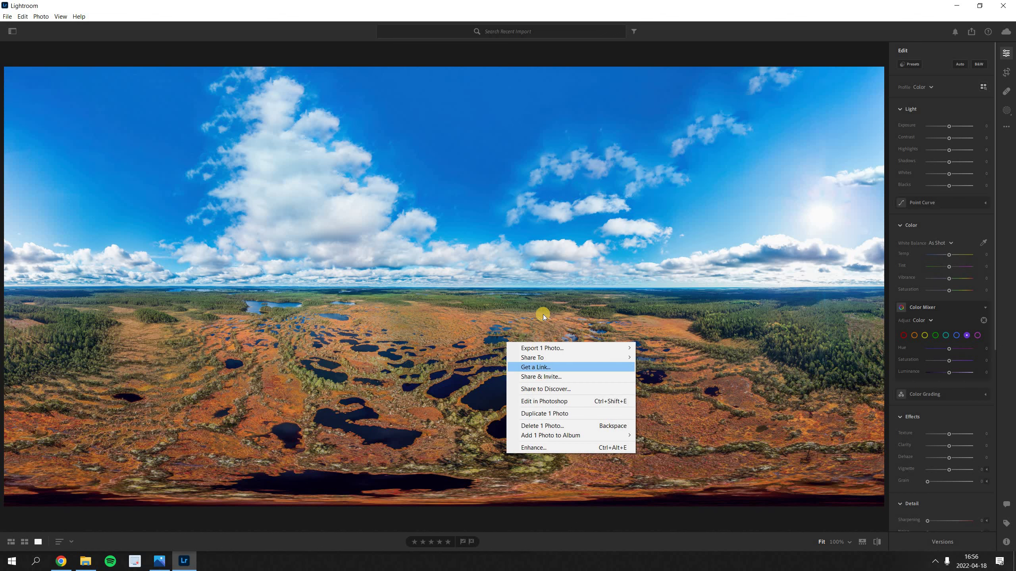
pyautogui.press('Return')
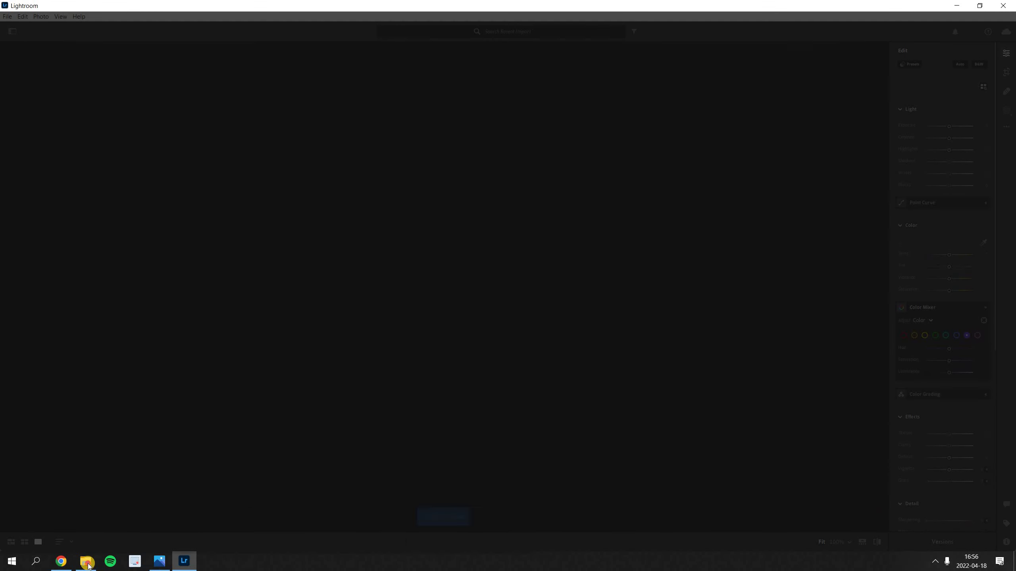
# - Import PANO0001 Panorama.tif into Lightroom's library with Add 1 Photo
pyautogui.hotkey('alt', 'Tab')
pyautogui.click(246, 268)
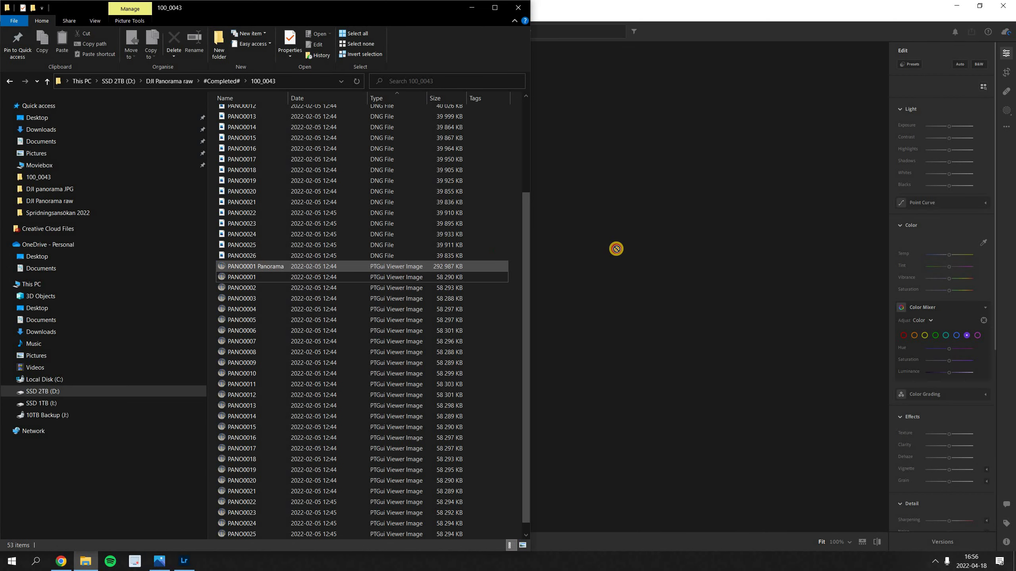
pyautogui.hotkey('alt', 'Tab')
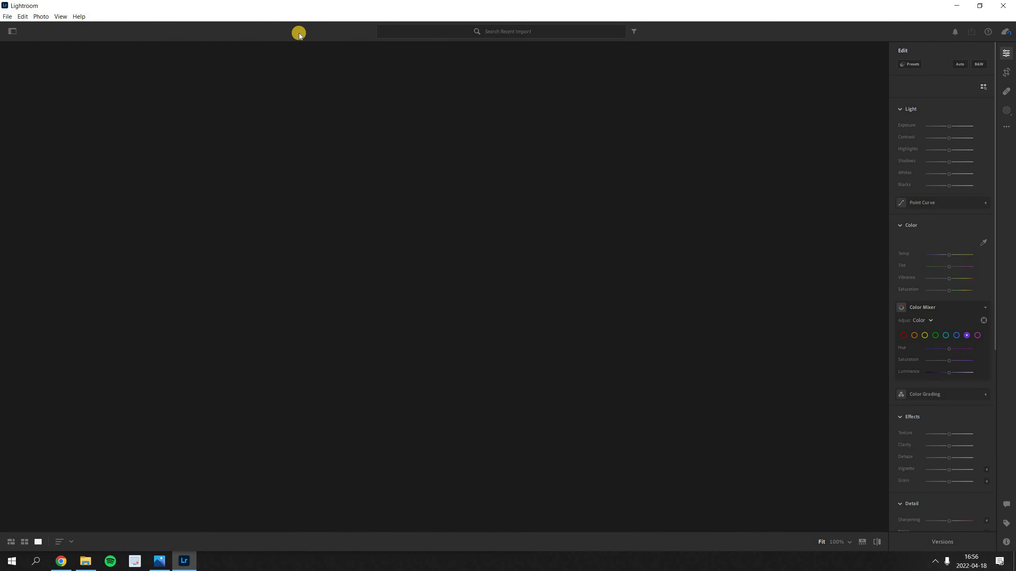
pyautogui.click(186, 64)
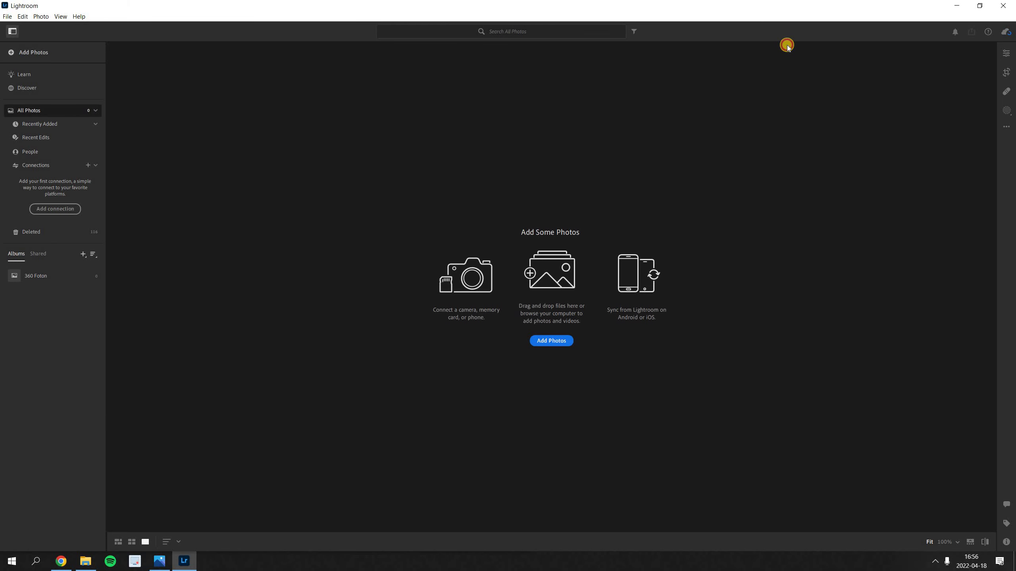
pyautogui.press('super+Down')
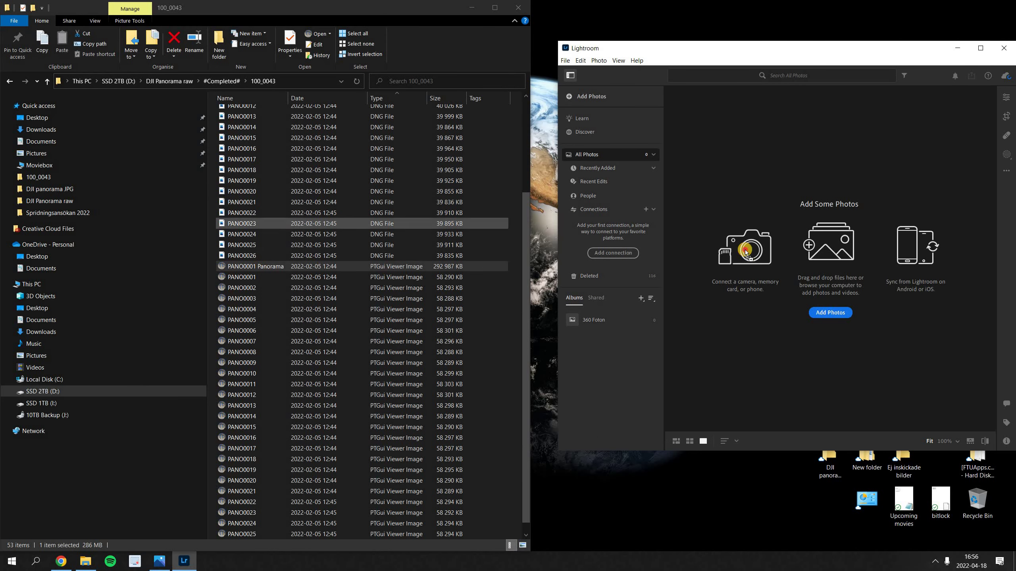
pyautogui.click(982, 48)
pyautogui.click(989, 22)
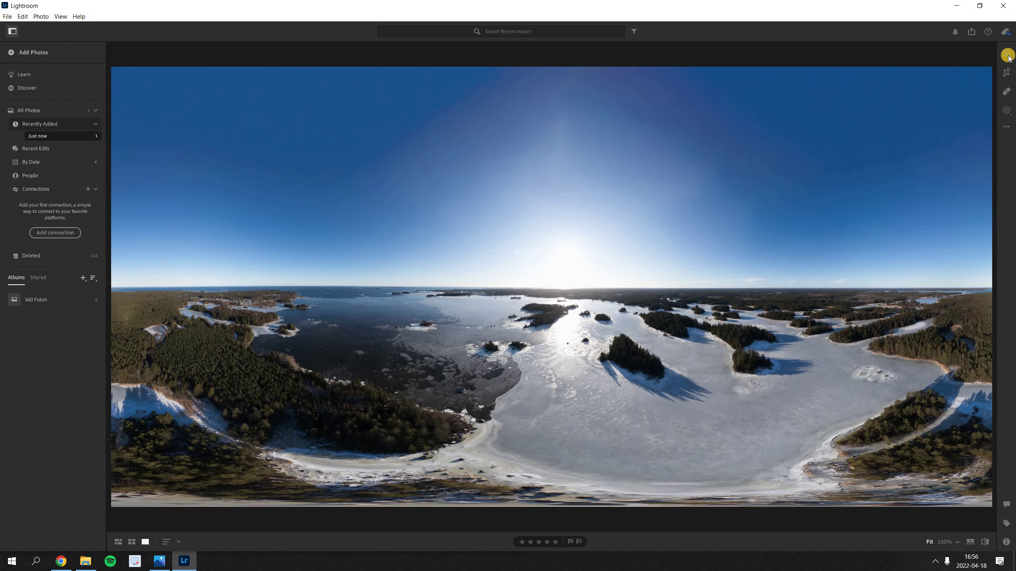
# - Apply the Auto edit, set Blacks to -60, check ice detail at 100%, then return to Fit
pyautogui.click(998, 56)
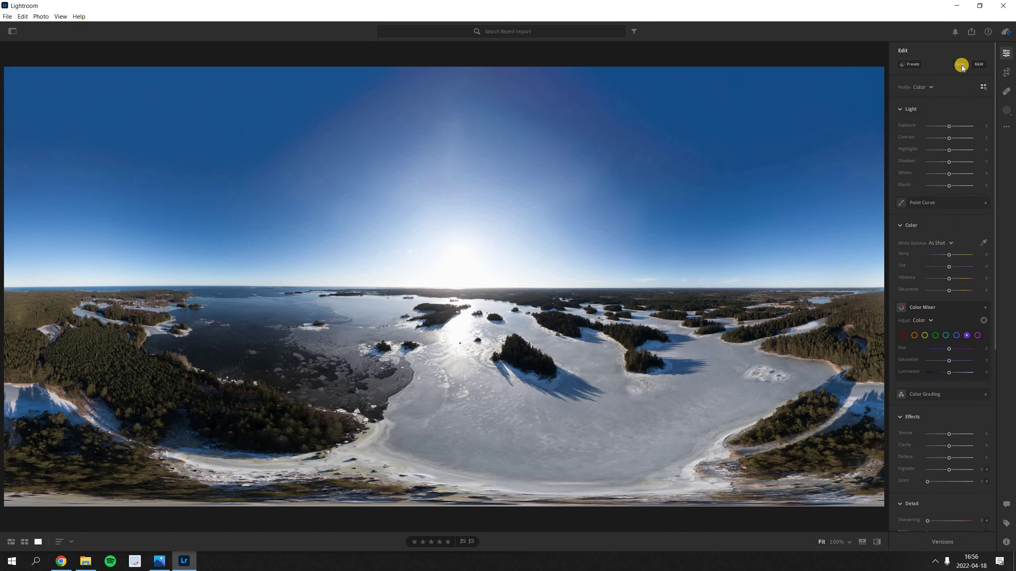
pyautogui.click(959, 71)
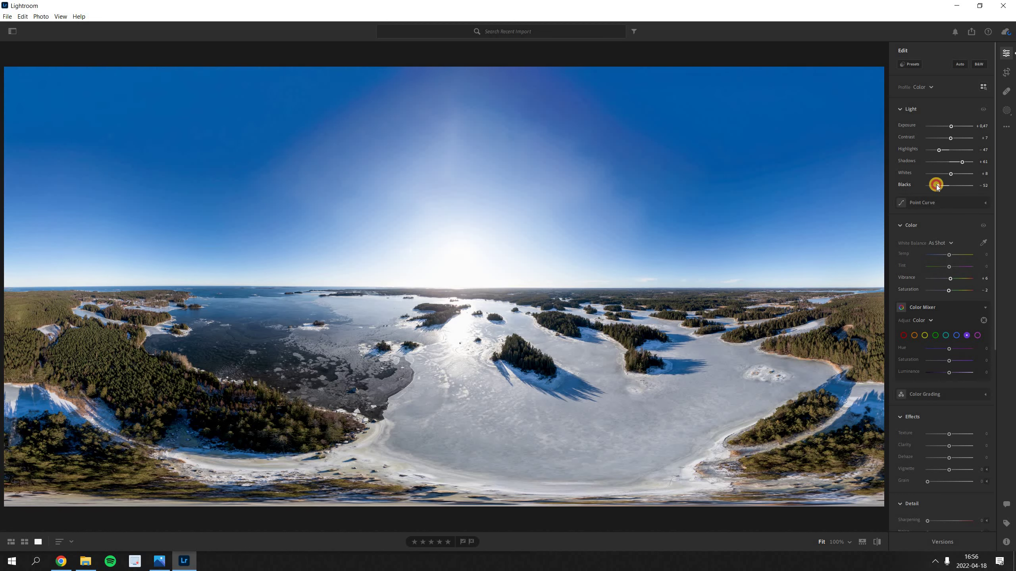
pyautogui.moveTo(936, 187); pyautogui.dragTo(935, 186)
pyautogui.moveTo(351, 337); pyautogui.dragTo(537, 42)
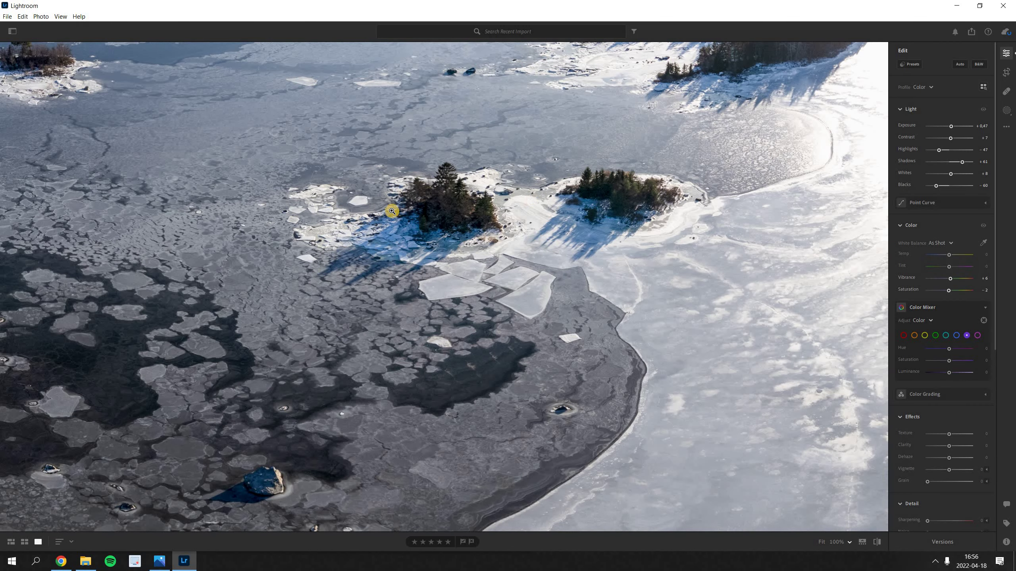
pyautogui.click(391, 211)
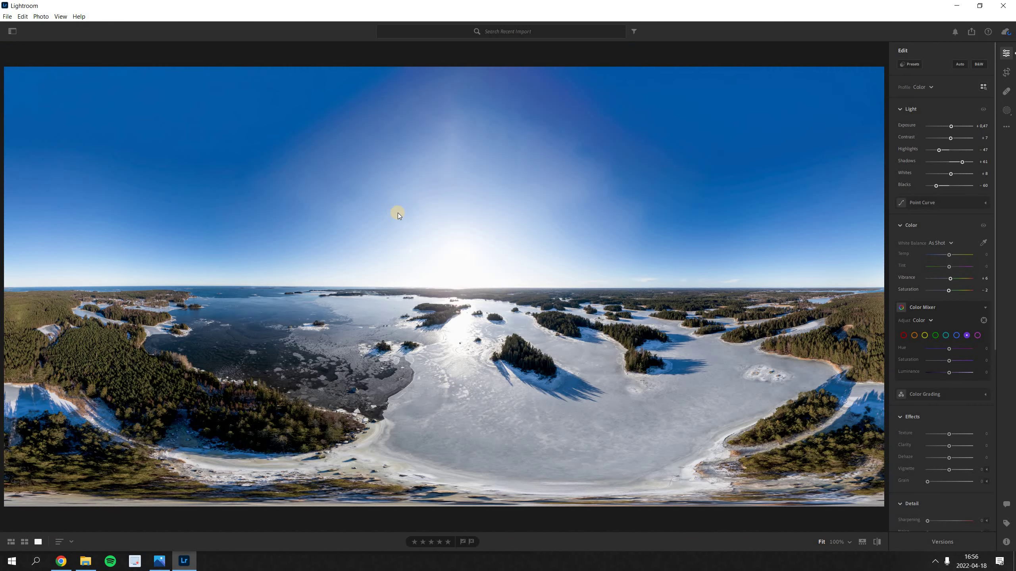
# - Export PANO0001 Panorama.jpg at full size, 90% quality, into the 'DJI panorama JPG' folder
pyautogui.rightClick(398, 213)
pyautogui.moveTo(429, 218)
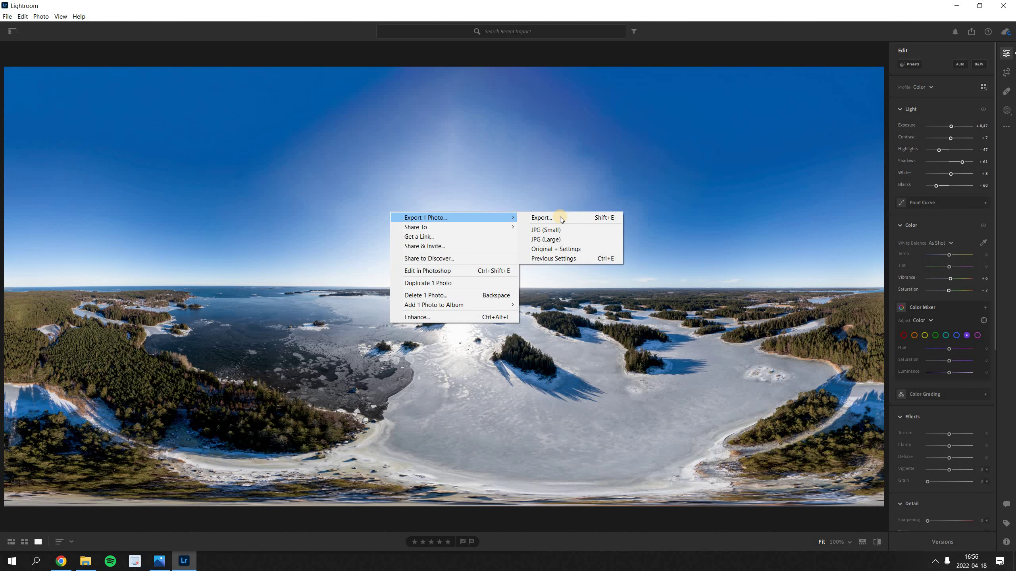
pyautogui.click(560, 217)
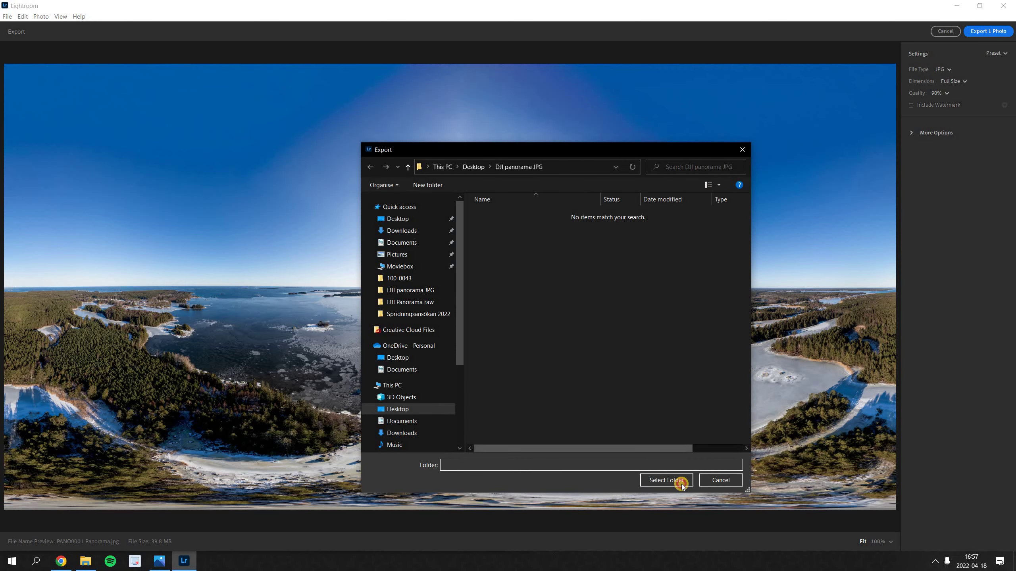
pyautogui.press('Return')
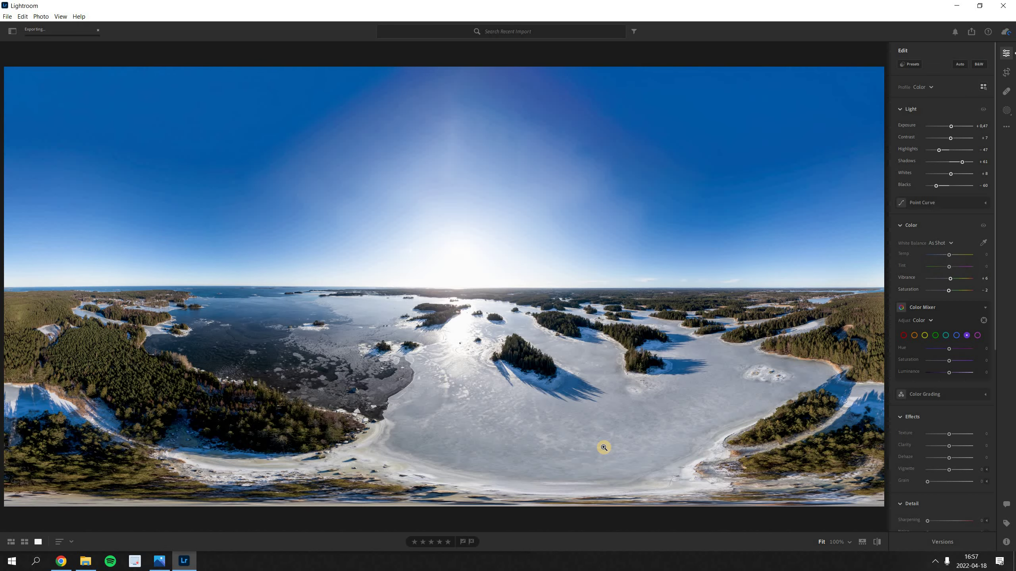
# - Open PANO0001 Panorama.jpg from the desktop 'DJI panorama JPG' folder in PTGui Viewer
pyautogui.click(956, 5)
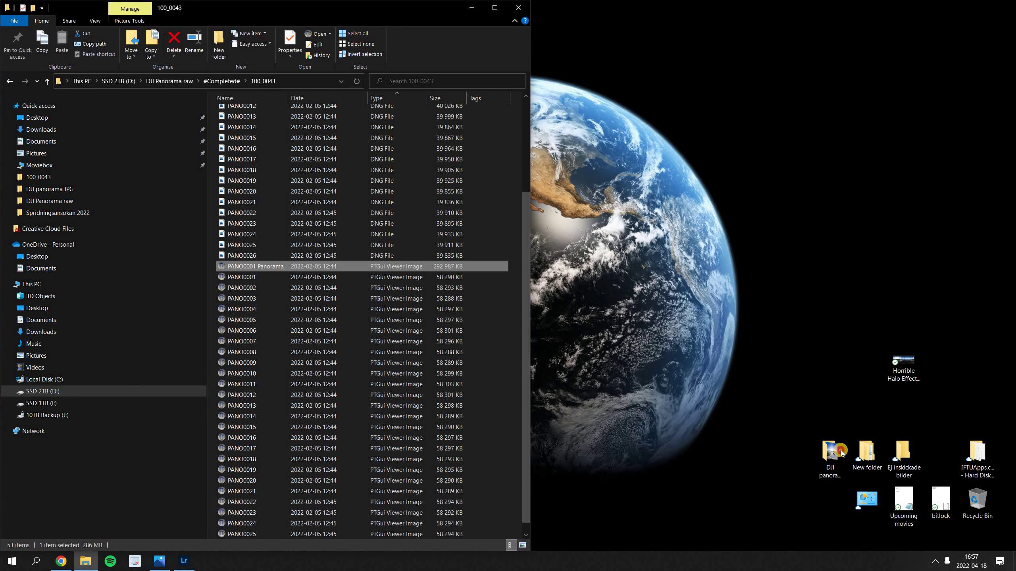
pyautogui.doubleClick(832, 452)
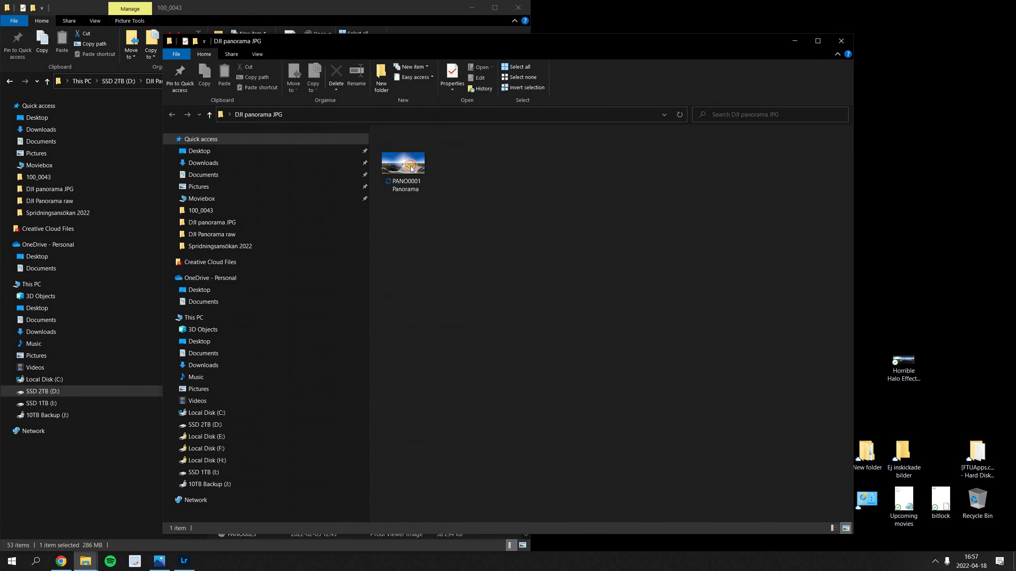
pyautogui.rightClick(411, 169)
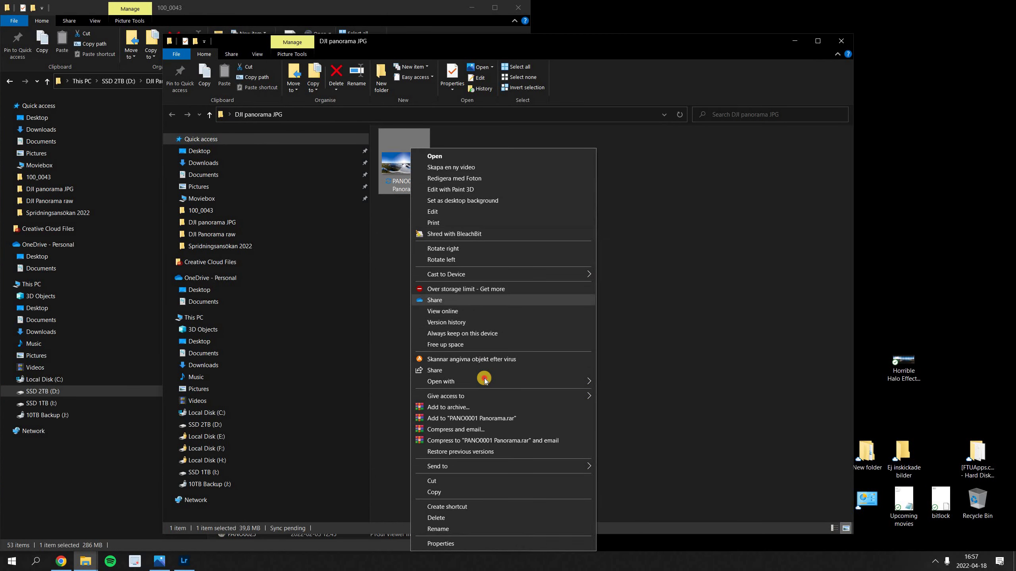
pyautogui.moveTo(460, 381)
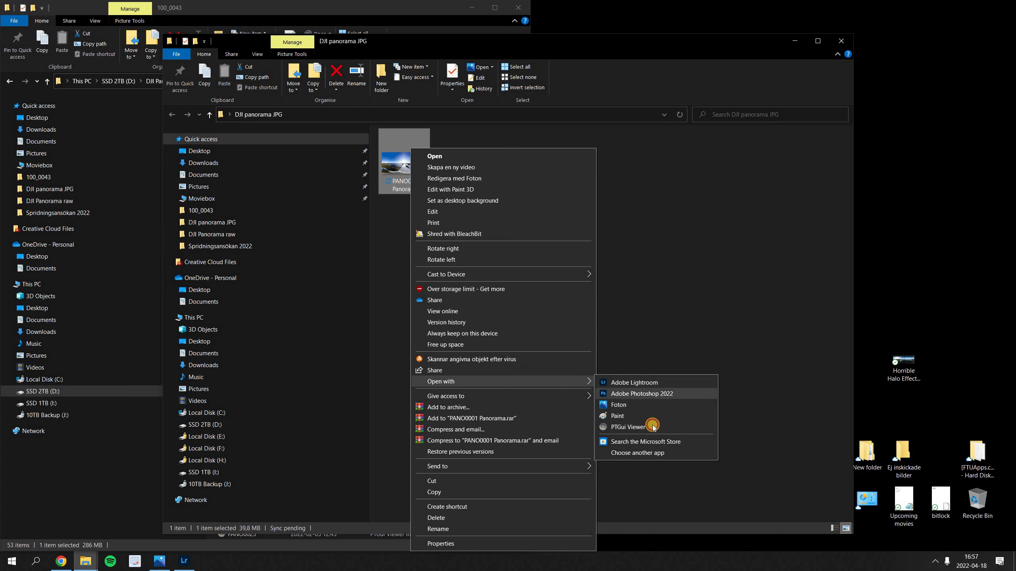
pyautogui.click(640, 427)
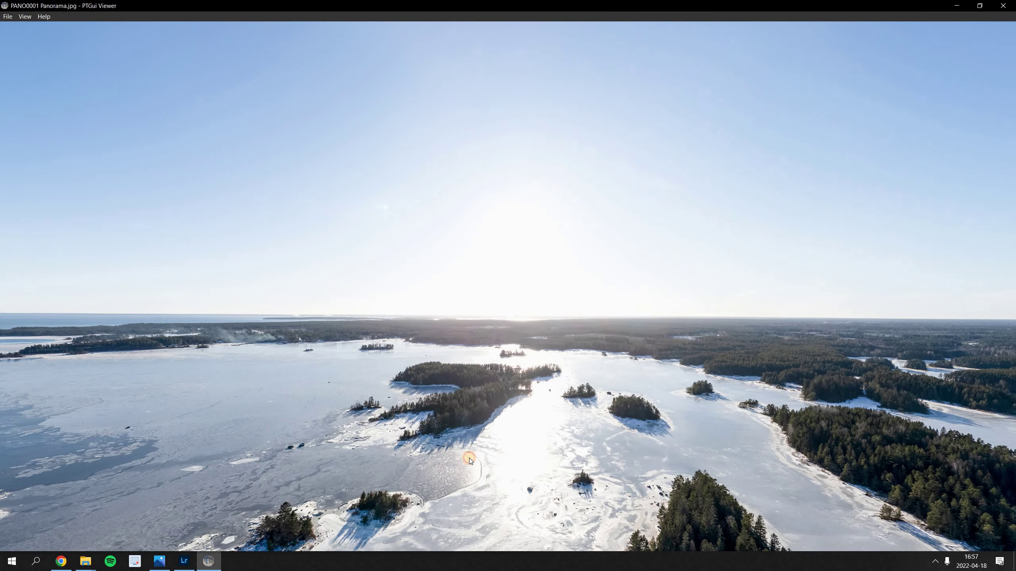
# - Pan, zoom and tilt around the frozen islands, sky, lake and forest in PTGui Viewer
pyautogui.moveTo(470, 458); pyautogui.dragTo(598, 304)
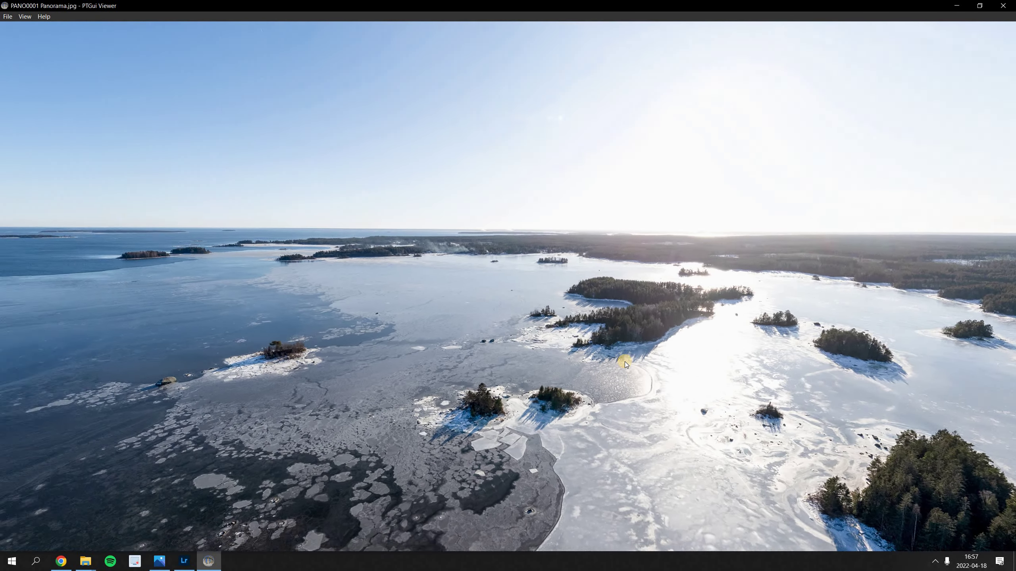
pyautogui.scroll(-3, 592, 191)
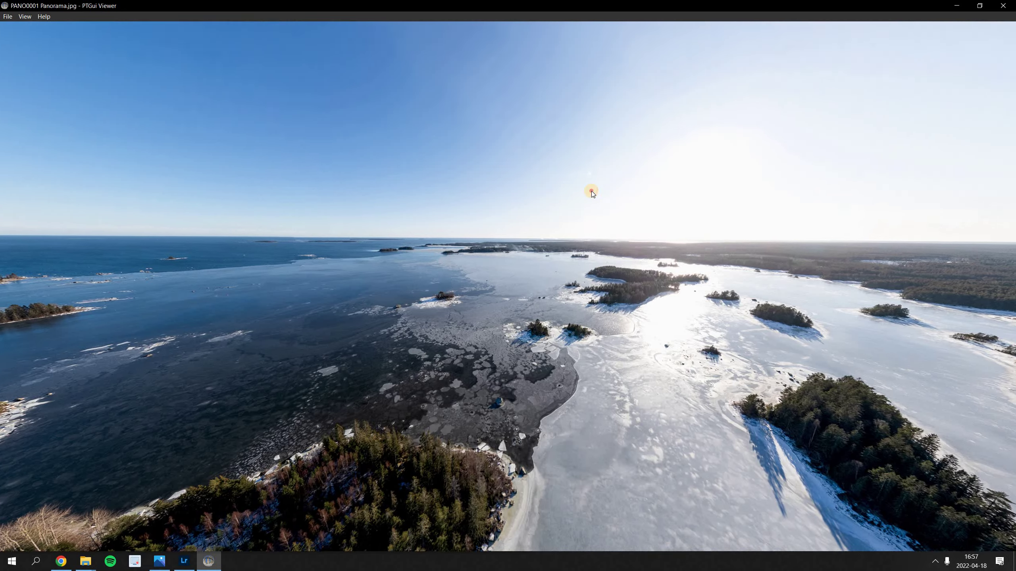
pyautogui.moveTo(591, 191)
pyautogui.mouseDown()
pyautogui.moveTo(442, 511)
pyautogui.moveTo(440, 426)
pyautogui.moveTo(481, 420)
pyautogui.moveTo(480, 403)
pyautogui.moveTo(498, 410)
pyautogui.moveTo(485, 401)
pyautogui.mouseUp()
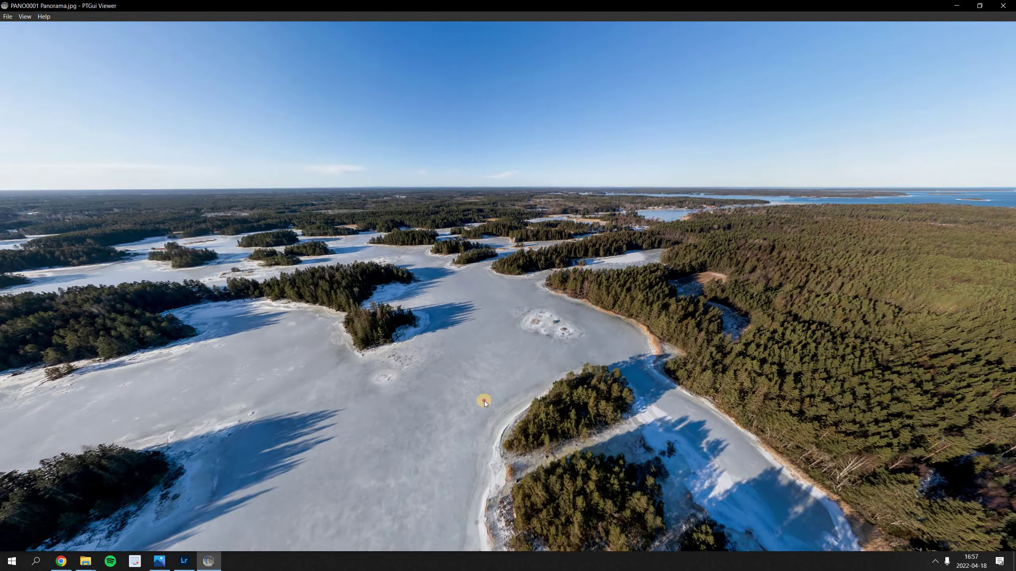
pyautogui.moveTo(484, 400); pyautogui.dragTo(584, 334)
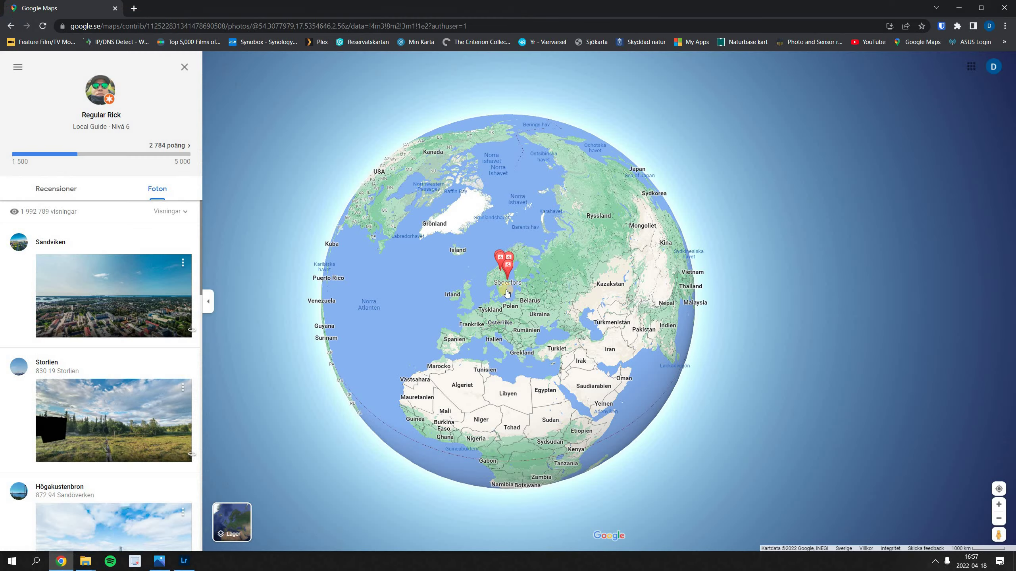
# - Zoom from the globe to the Eskön/Utnora coast and open the aerial photo sphere there
pyautogui.scroll(3, 497, 267)
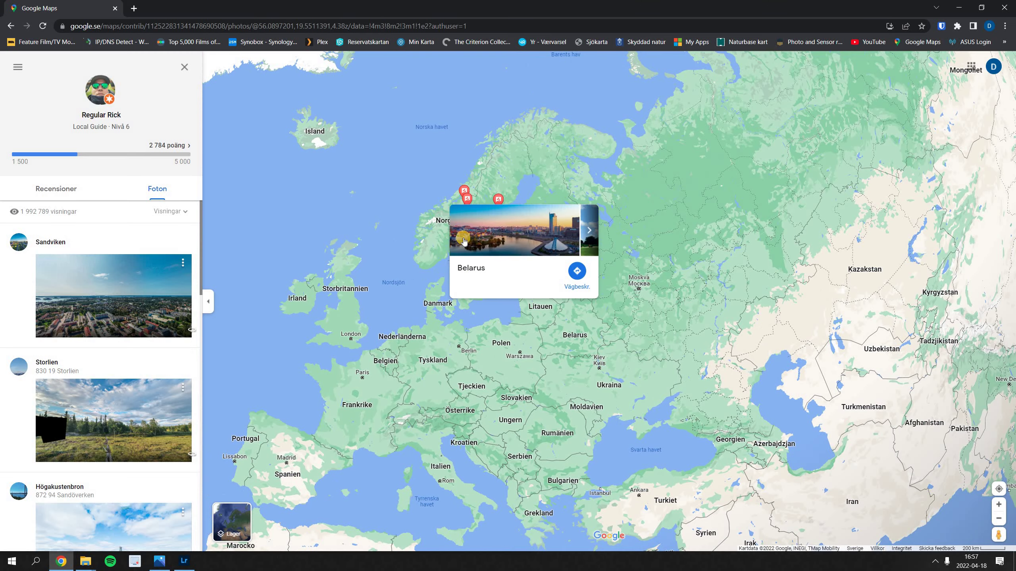
pyautogui.scroll(5, 449, 227)
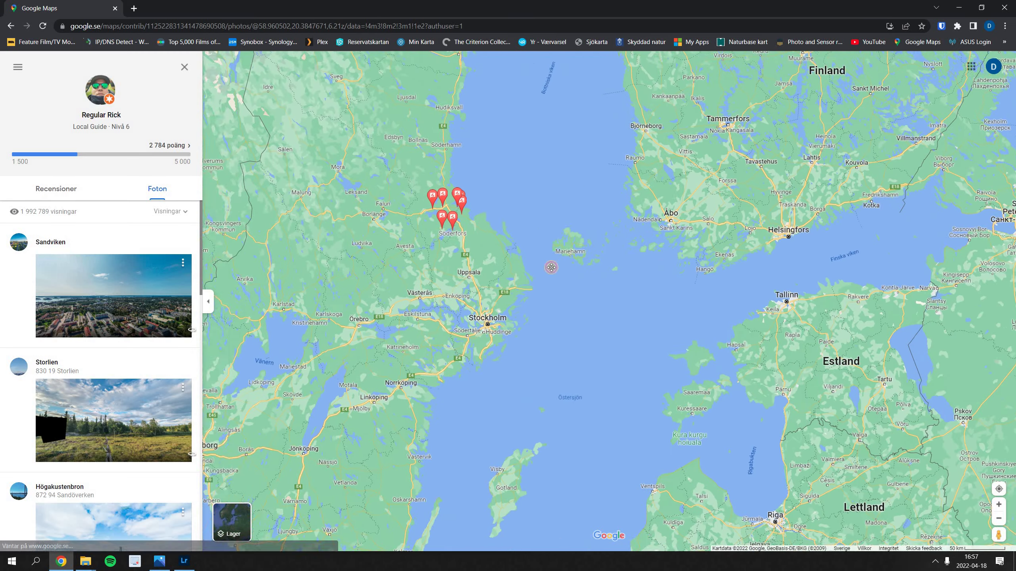
pyautogui.scroll(3, 440, 192)
pyautogui.scroll(3, 485, 200)
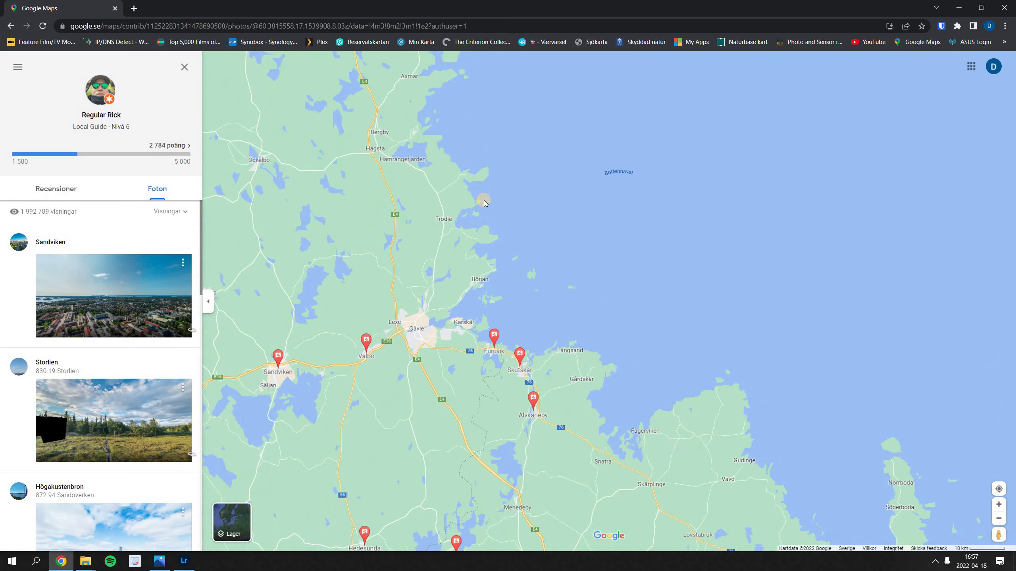
pyautogui.scroll(4, 546, 239)
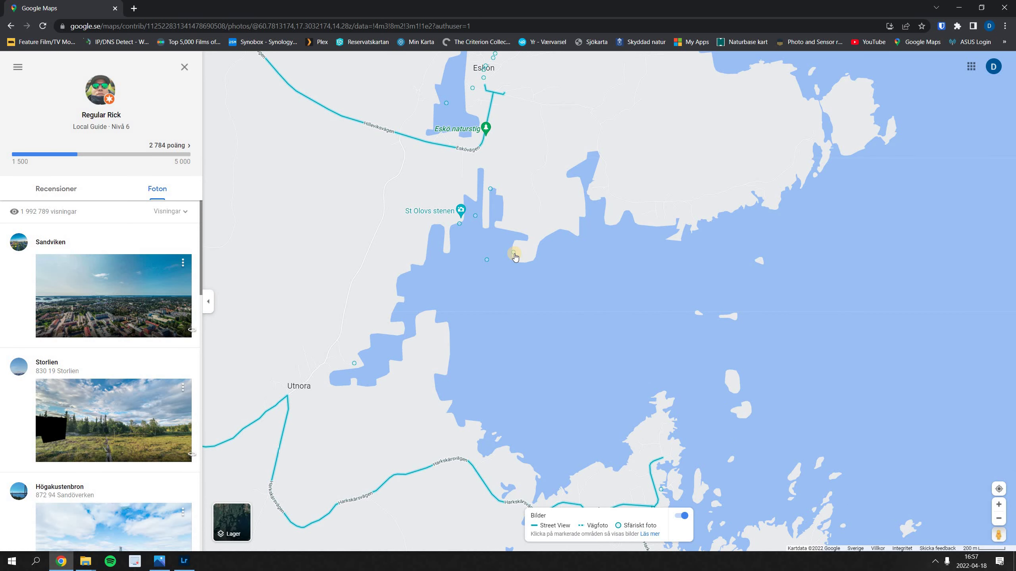
pyautogui.click(514, 254)
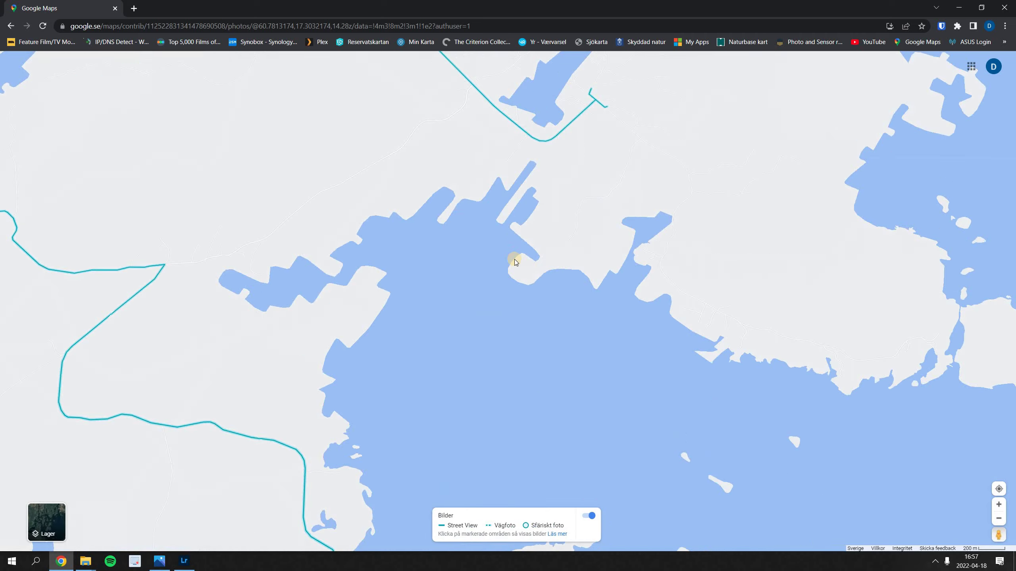